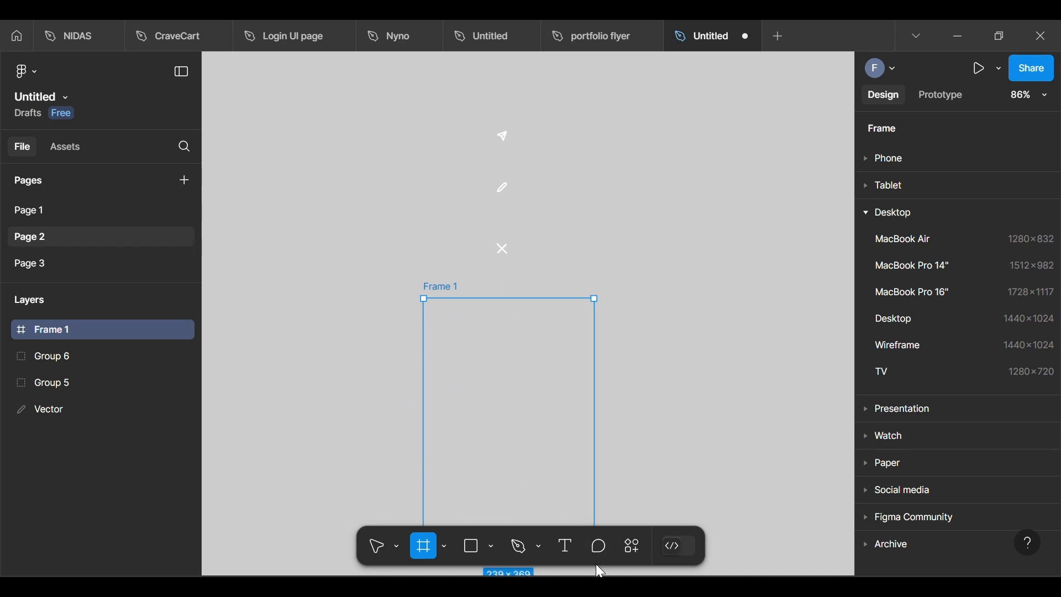
Step: Add a 100 × 100 ellipse horizontally centred in the lower half of Frame 1
{"action": "scroll", "coordinate": [717, 396], "scroll_direction": "up", "scroll_amount": 3}
{"action": "scroll", "coordinate": [309, 473], "scroll_direction": "down", "scroll_amount": 5}
{"action": "scroll", "coordinate": [309, 467], "scroll_direction": "up", "scroll_amount": 4}
{"action": "left_click", "coordinate": [658, 371]}
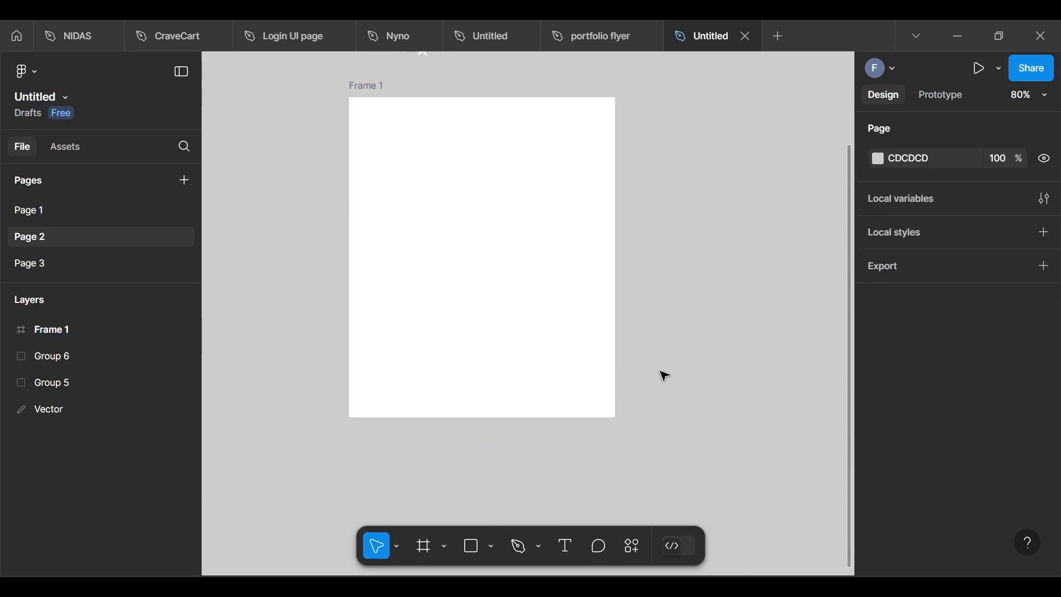
{"action": "left_click", "coordinate": [492, 548]}
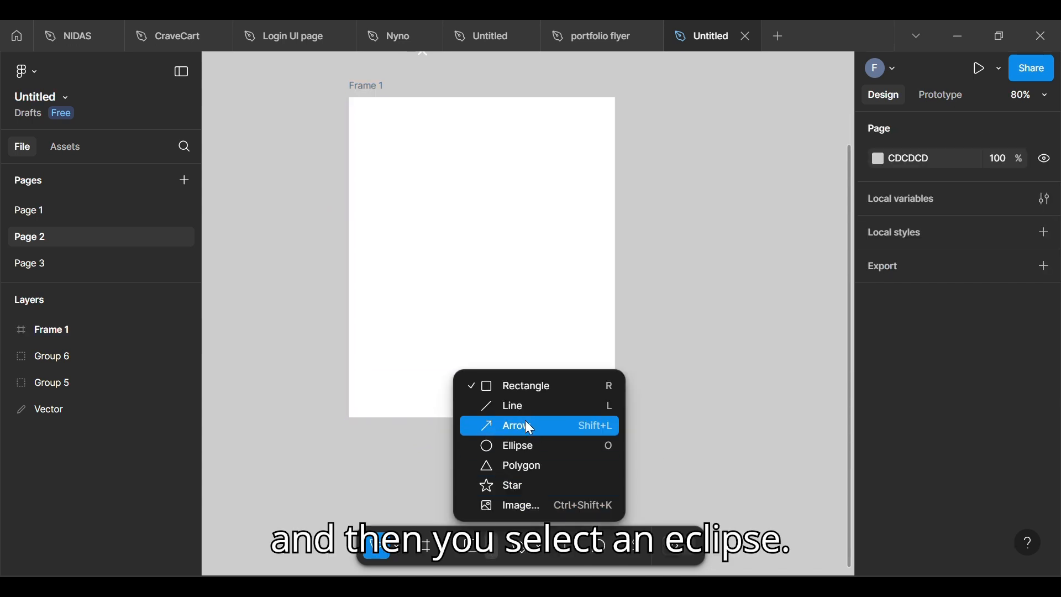
{"action": "left_click", "coordinate": [525, 445]}
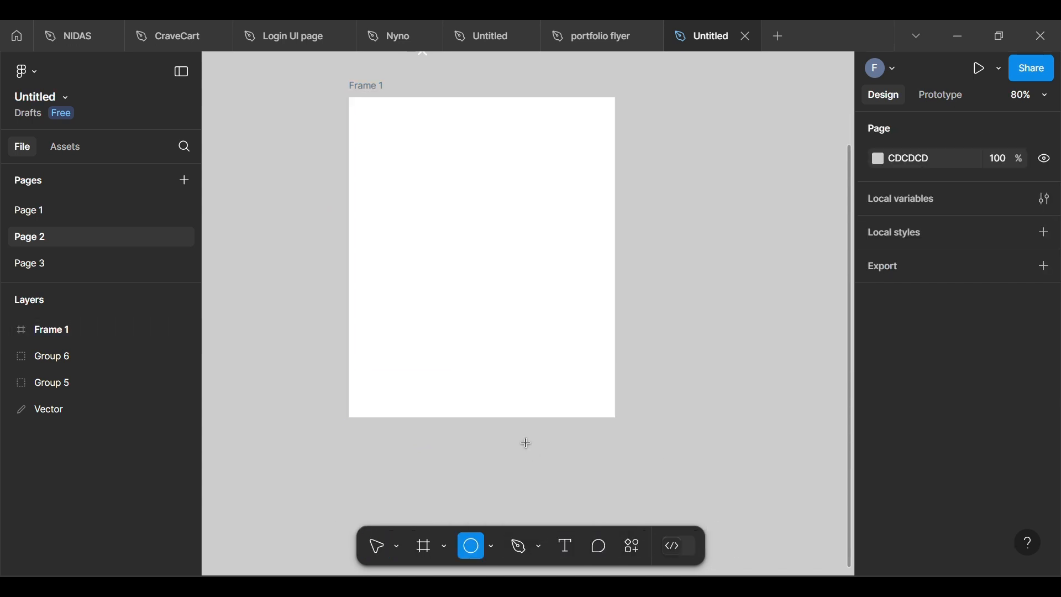
{"action": "left_click", "coordinate": [491, 318]}
Step: Set the circle's fill colour to black, 000000
{"action": "left_click", "coordinate": [878, 517]}
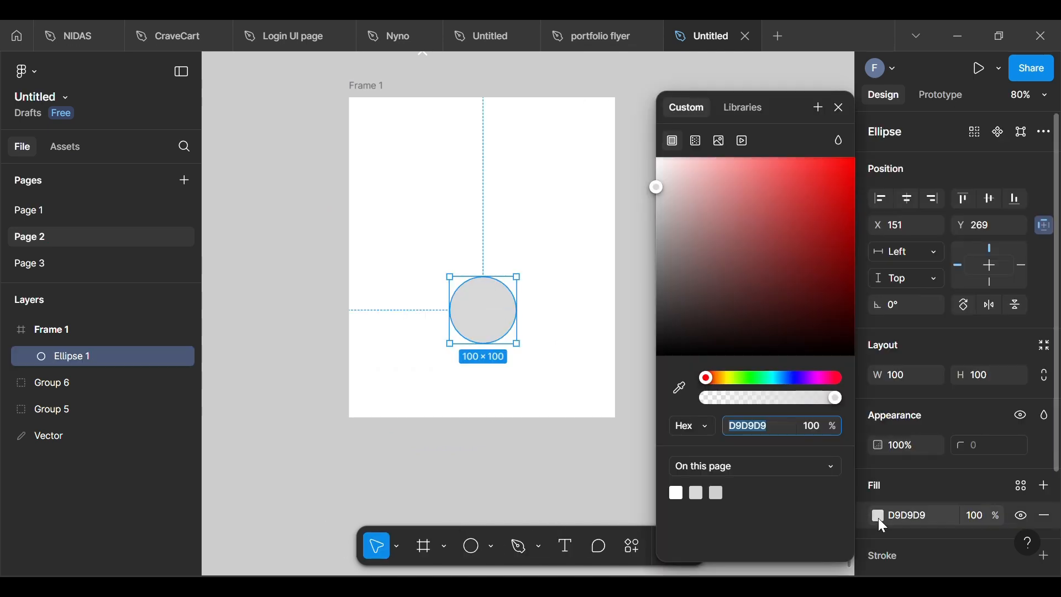
{"action": "left_click_drag", "start_coordinate": [666, 354], "coordinate": [635, 422]}
{"action": "left_click", "coordinate": [634, 422]}
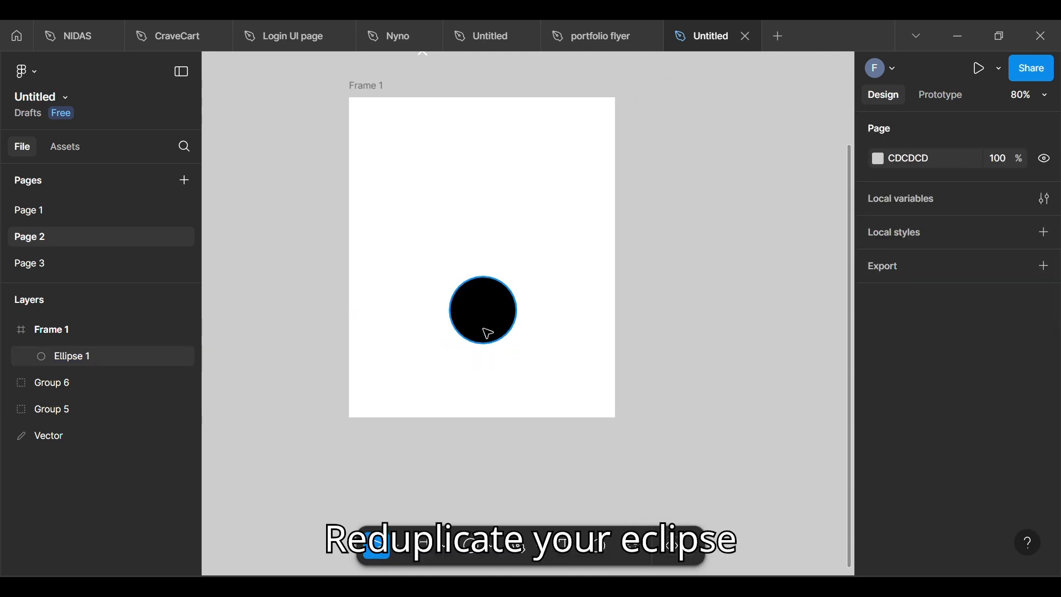
Step: Duplicate the black circle above itself, shrinking the copy to about 61 × 61 and centring it over the larger circle
{"action": "left_click", "coordinate": [487, 333]}
{"action": "left_click_drag", "start_coordinate": [490, 336], "coordinate": [493, 256]}
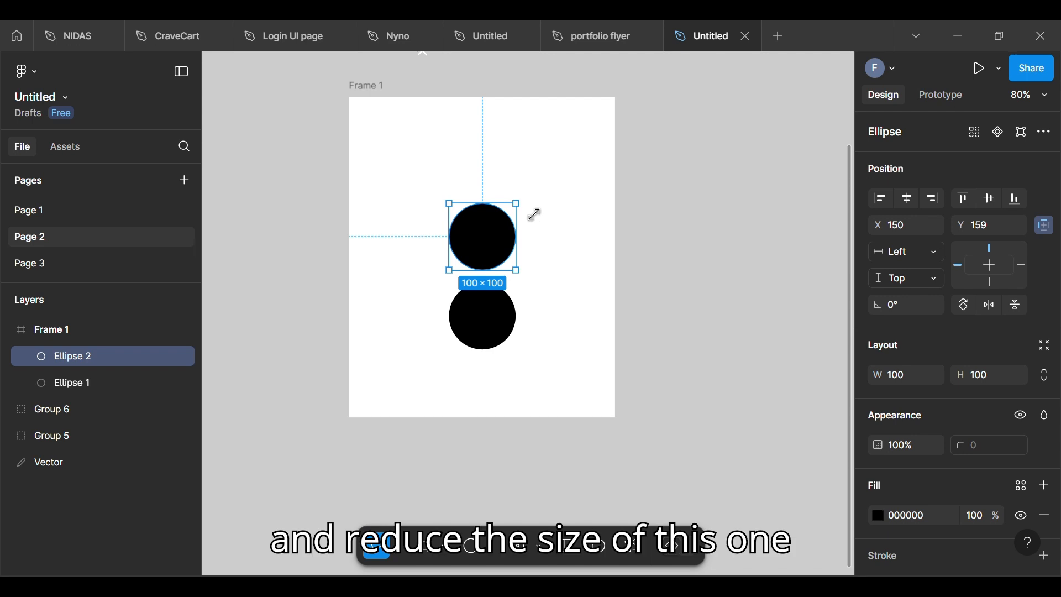
{"action": "left_click_drag", "start_coordinate": [535, 214], "coordinate": [509, 240]}
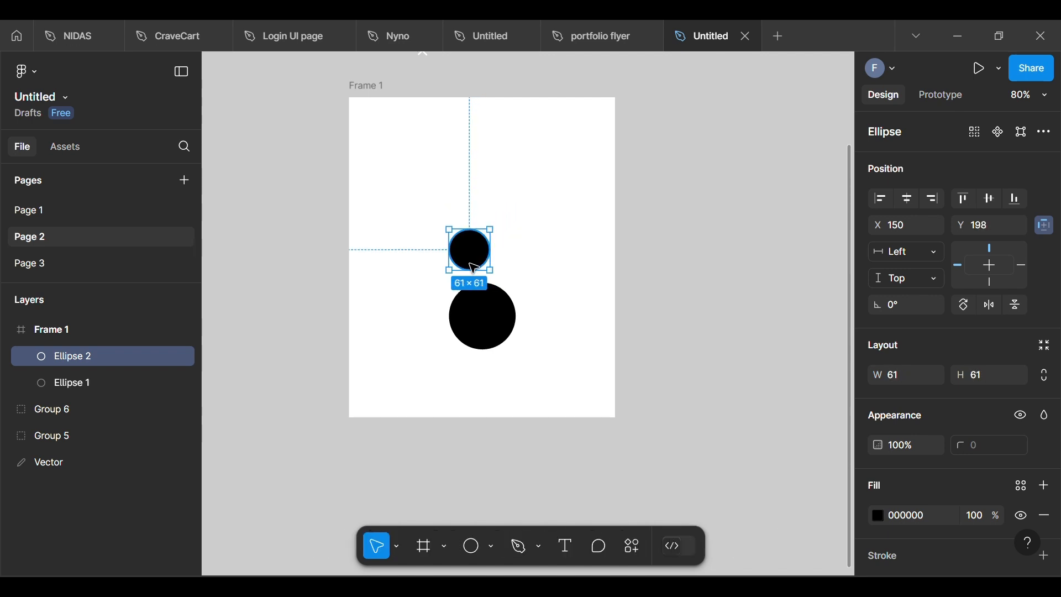
{"action": "left_click_drag", "start_coordinate": [472, 270], "coordinate": [485, 271]}
{"action": "left_click", "coordinate": [726, 280]}
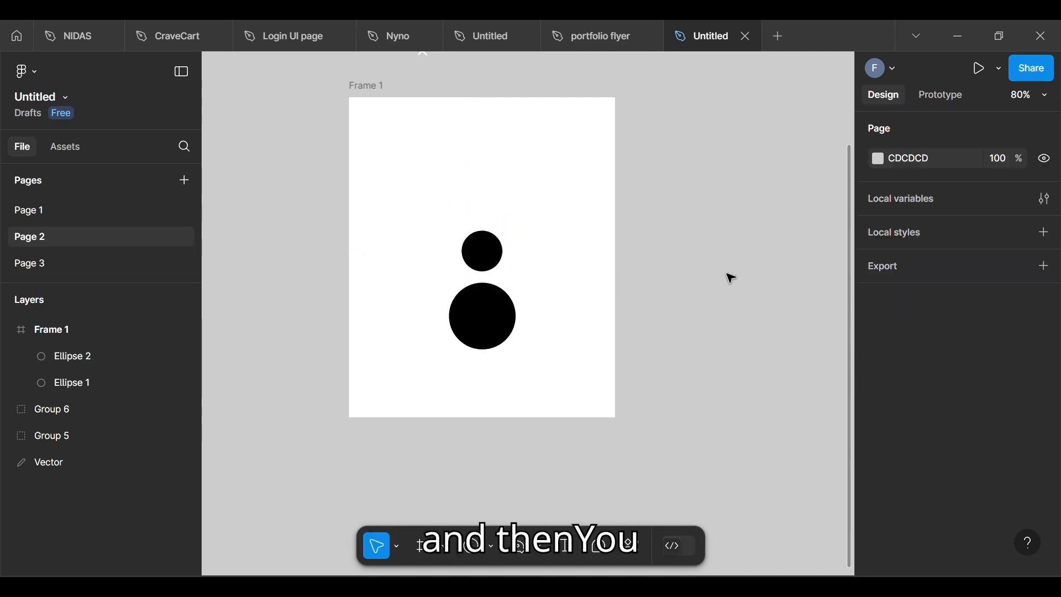
Step: Group the small and large black circles together
{"action": "left_click", "coordinate": [480, 254]}
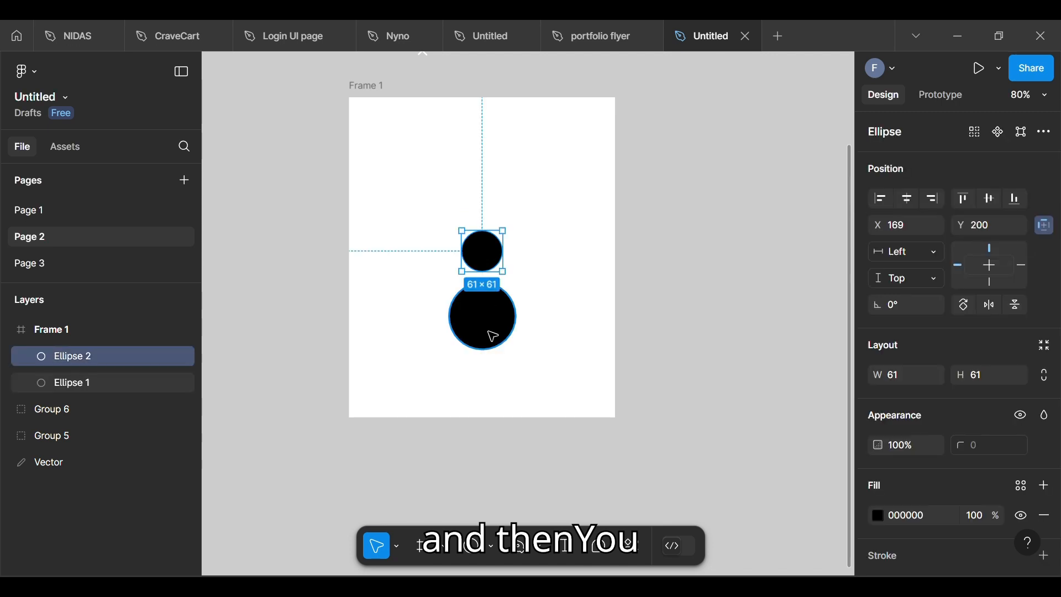
{"action": "left_click", "coordinate": [486, 335], "text": "shift"}
{"action": "right_click", "coordinate": [485, 336]}
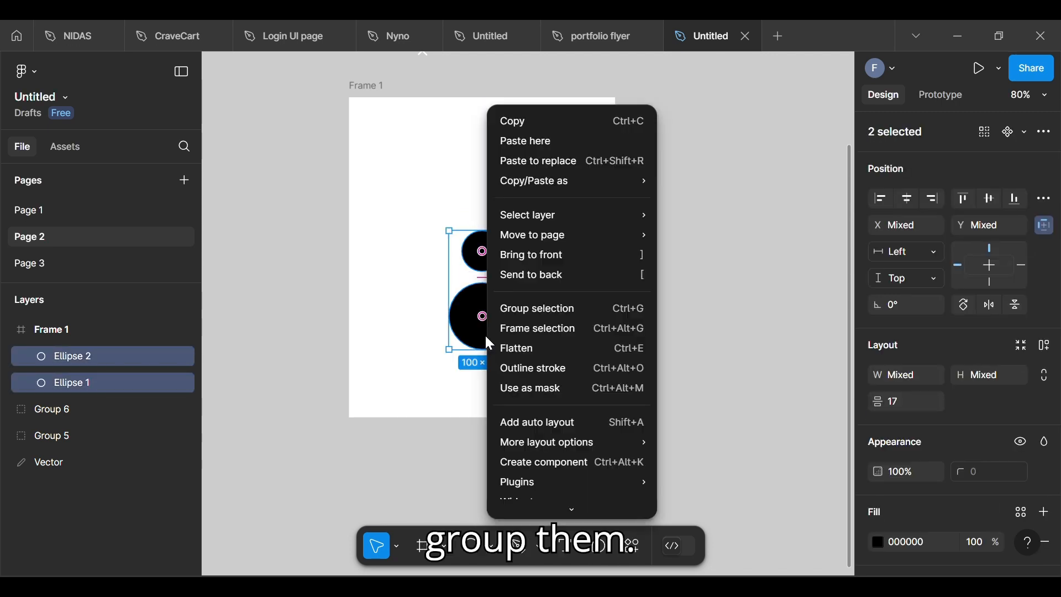
{"action": "left_click", "coordinate": [514, 309]}
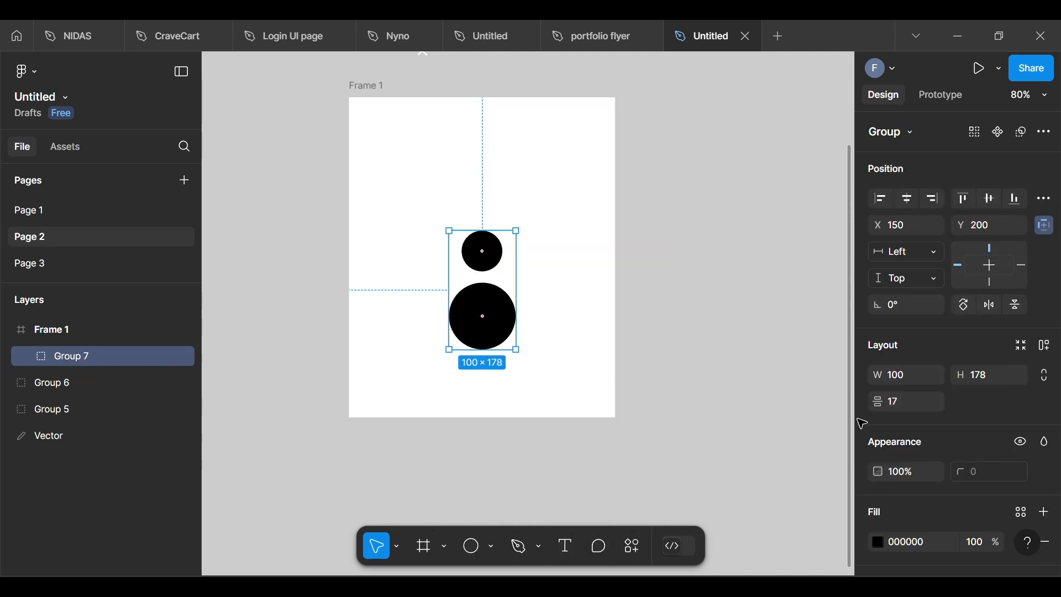
Step: Add a layer blur effect to the circle group and strengthen the blur until both circles have soft, wide edges
{"action": "scroll", "coordinate": [884, 532], "scroll_direction": "down", "scroll_amount": 4}
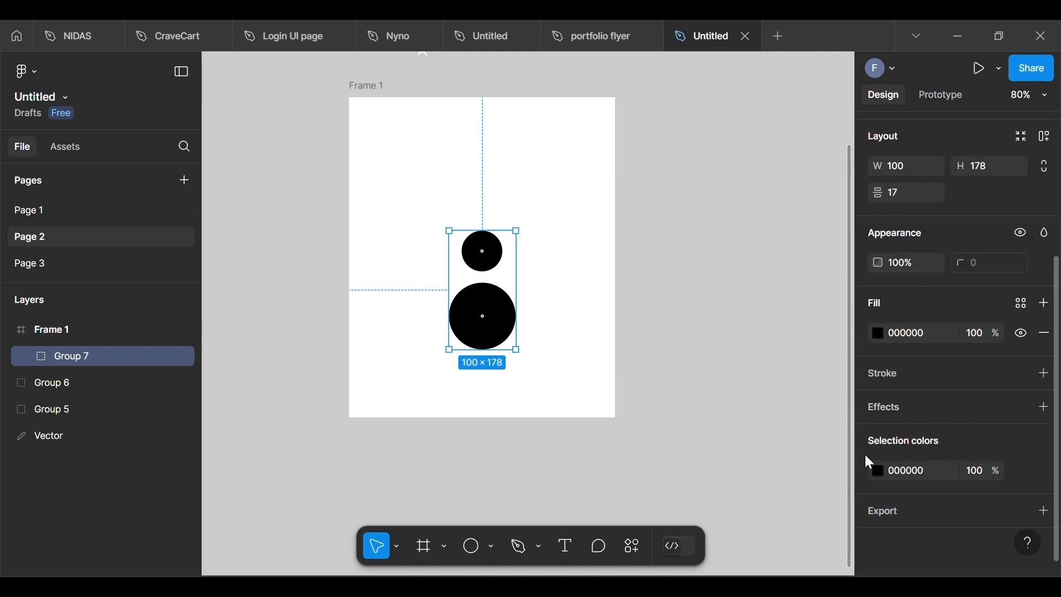
{"action": "left_click", "coordinate": [879, 409]}
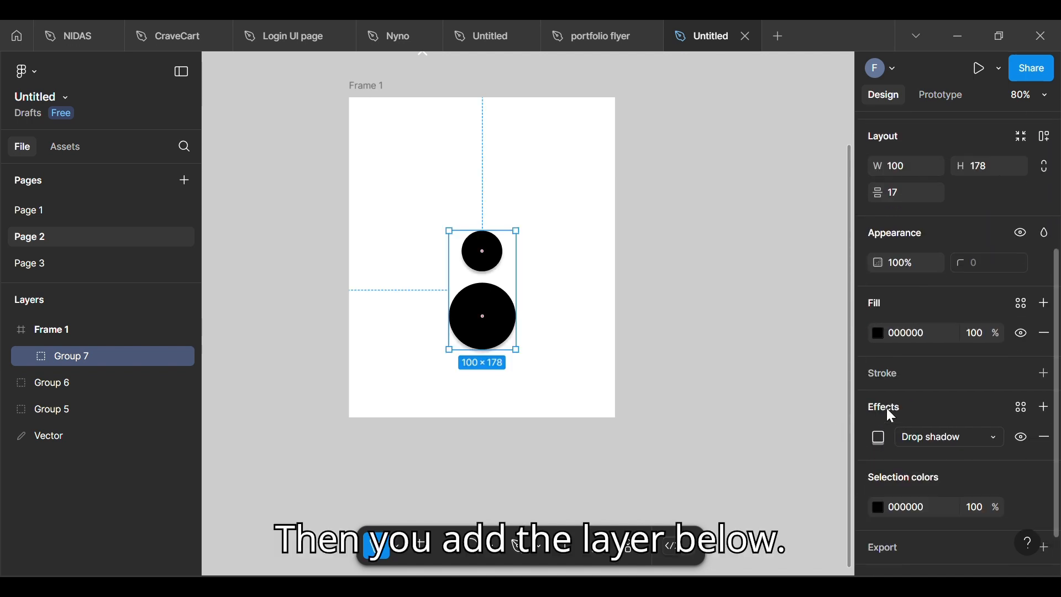
{"action": "left_click", "coordinate": [879, 438]}
{"action": "left_click", "coordinate": [698, 350]}
{"action": "left_click", "coordinate": [716, 389]}
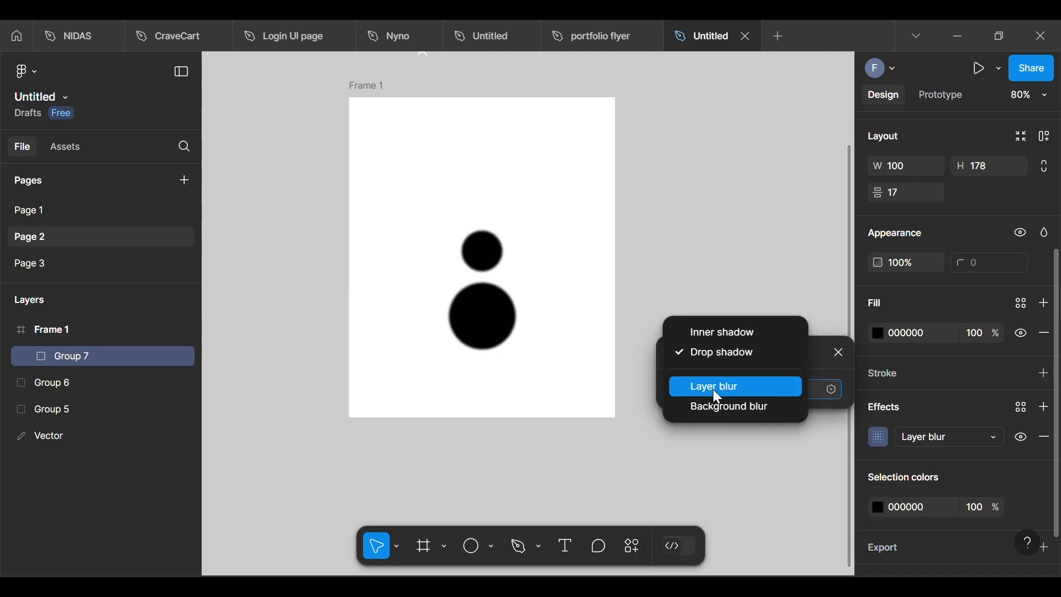
{"action": "left_click", "coordinate": [770, 387]}
{"action": "key", "text": "BackSpace"}
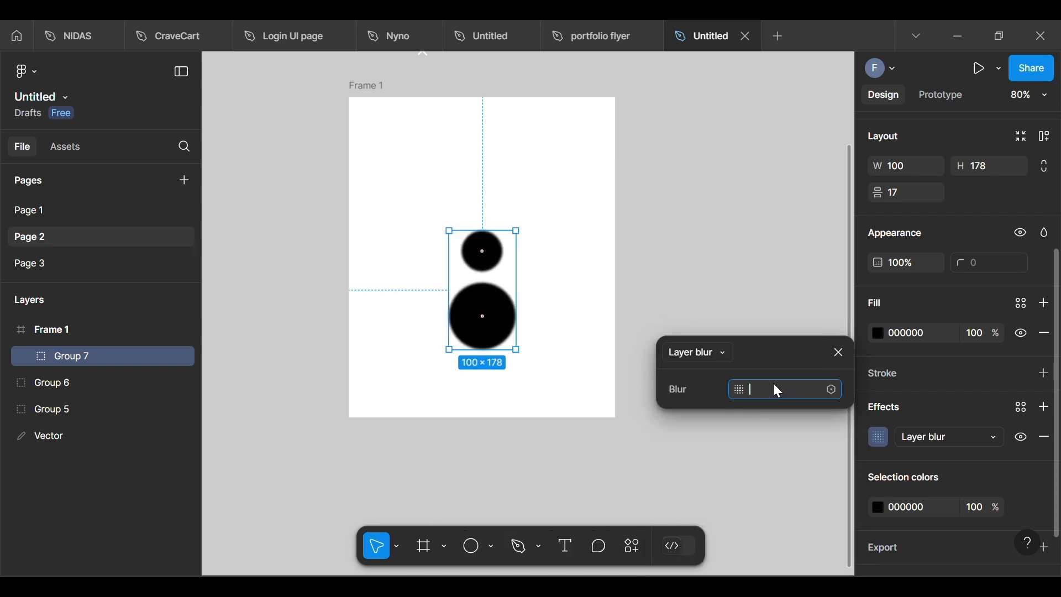
{"action": "key", "text": "Return"}
{"action": "left_click", "coordinate": [730, 256]}
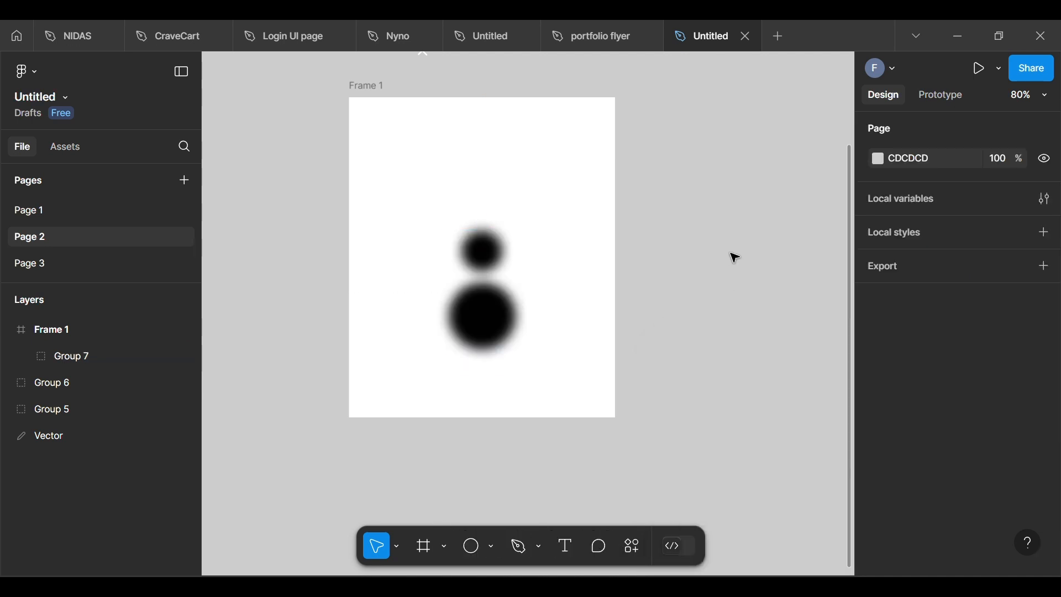
Step: Draw a 399 × 480 rectangle that covers the whole of Frame 1
{"action": "left_click", "coordinate": [492, 547]}
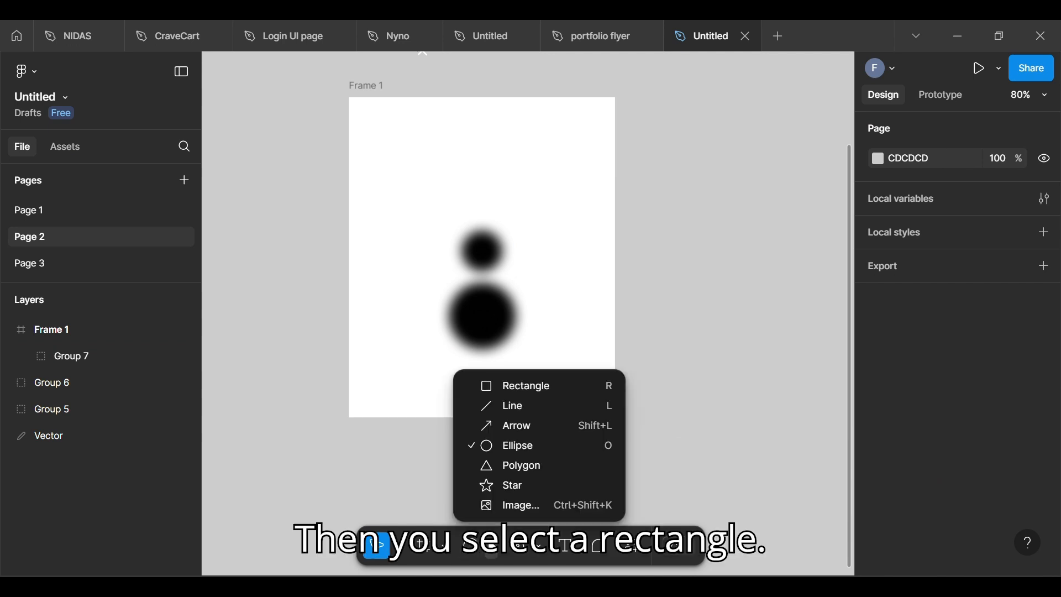
{"action": "left_click", "coordinate": [519, 385]}
{"action": "left_click_drag", "start_coordinate": [349, 98], "coordinate": [628, 430]}
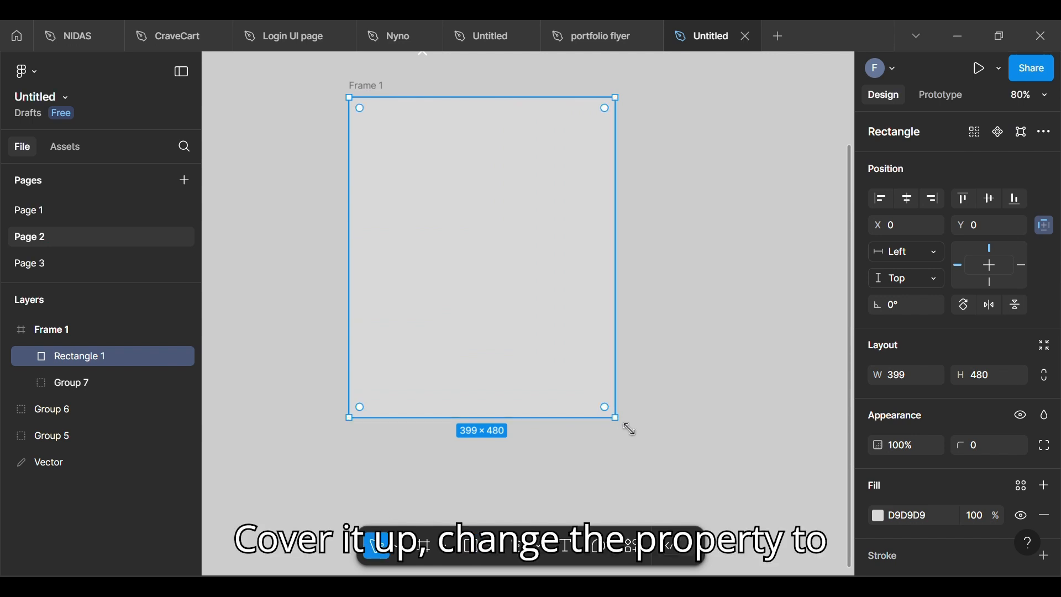
Step: Set the covering rectangle's blend mode to Color dodge and lock its layer
{"action": "left_click", "coordinate": [1047, 412]}
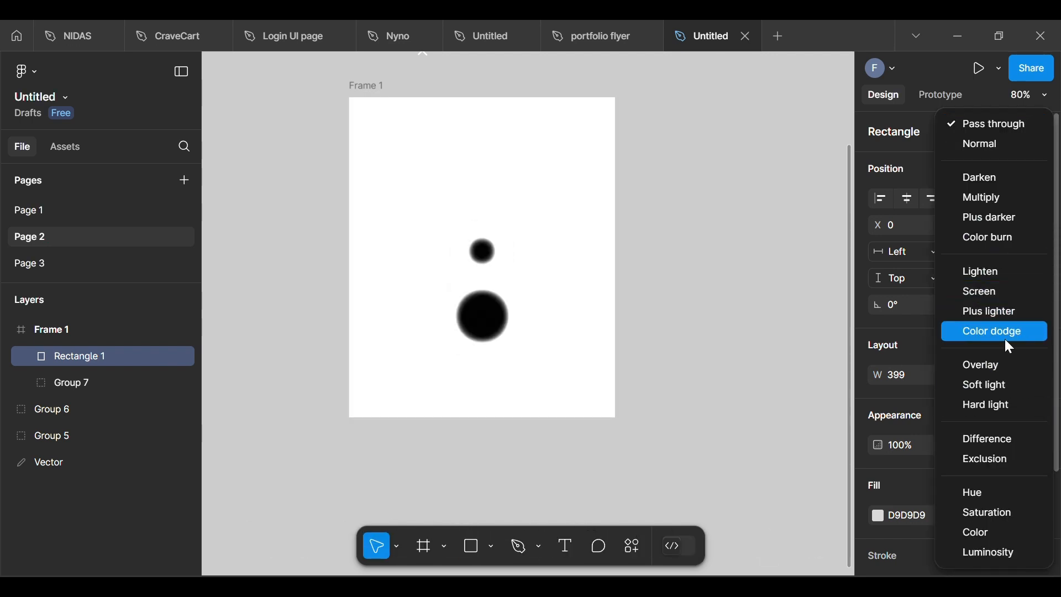
{"action": "left_click", "coordinate": [1004, 332]}
{"action": "left_click", "coordinate": [815, 391]}
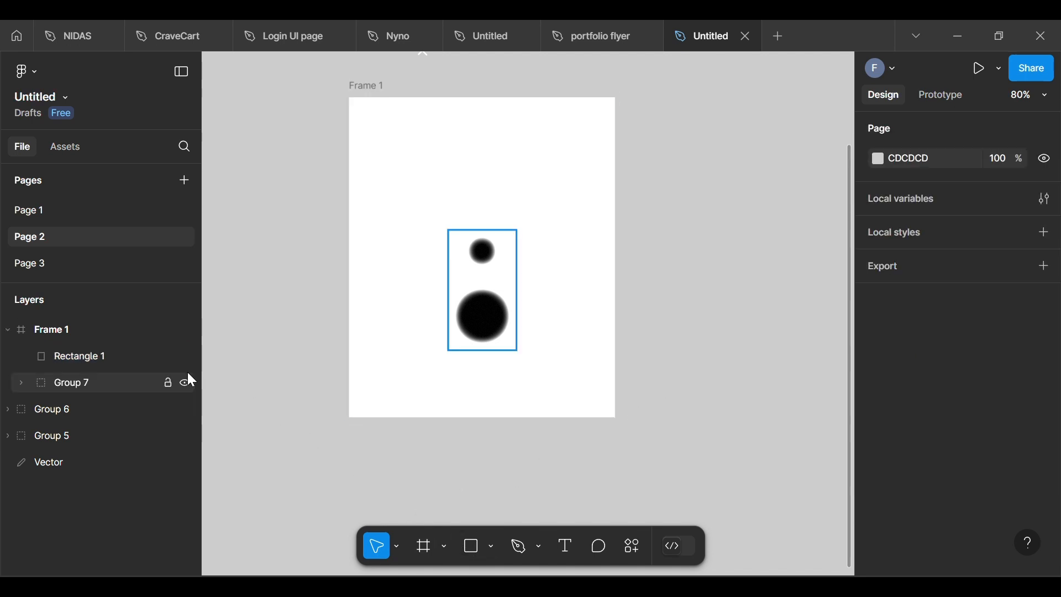
{"action": "left_click", "coordinate": [169, 355]}
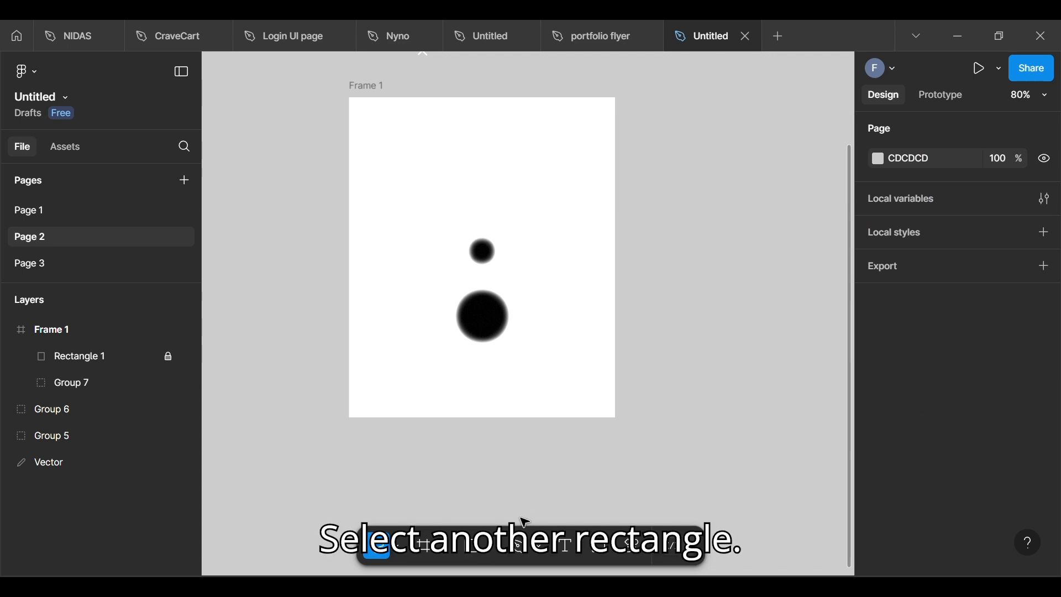
Step: Draw a second 399 × 480 rectangle over the whole frame and fill it with black, 000000
{"action": "key", "text": "r"}
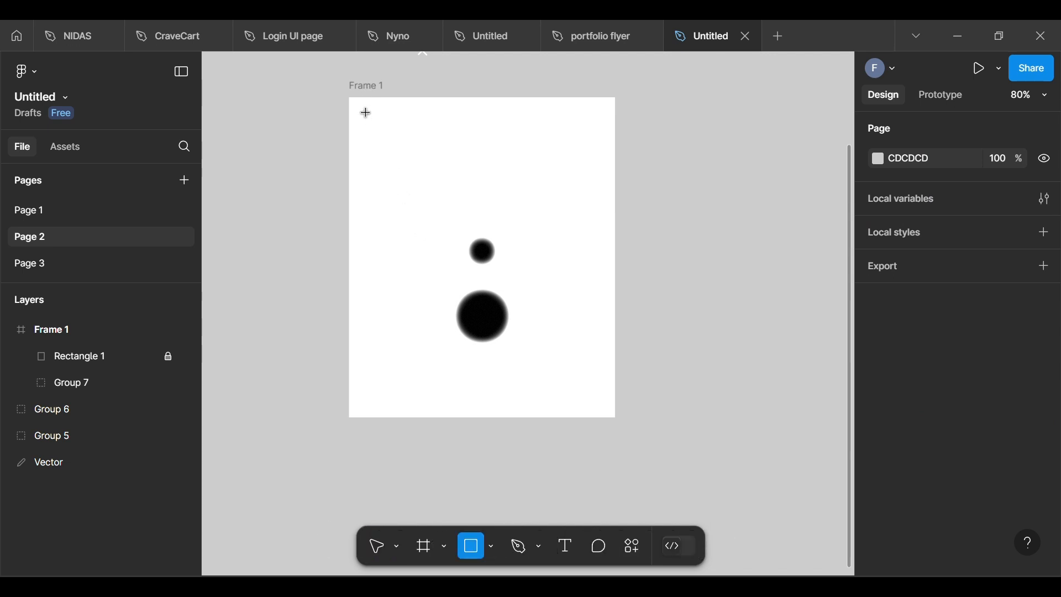
{"action": "left_click_drag", "start_coordinate": [366, 108], "coordinate": [631, 428]}
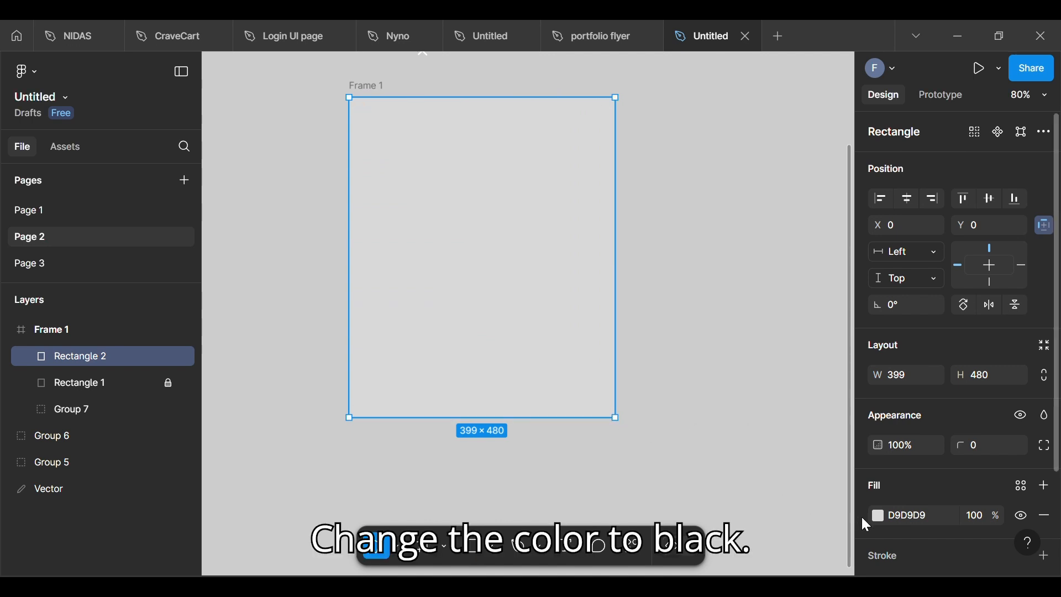
{"action": "left_click", "coordinate": [881, 519]}
{"action": "type", "text": "000000"}
{"action": "key", "text": "Return"}
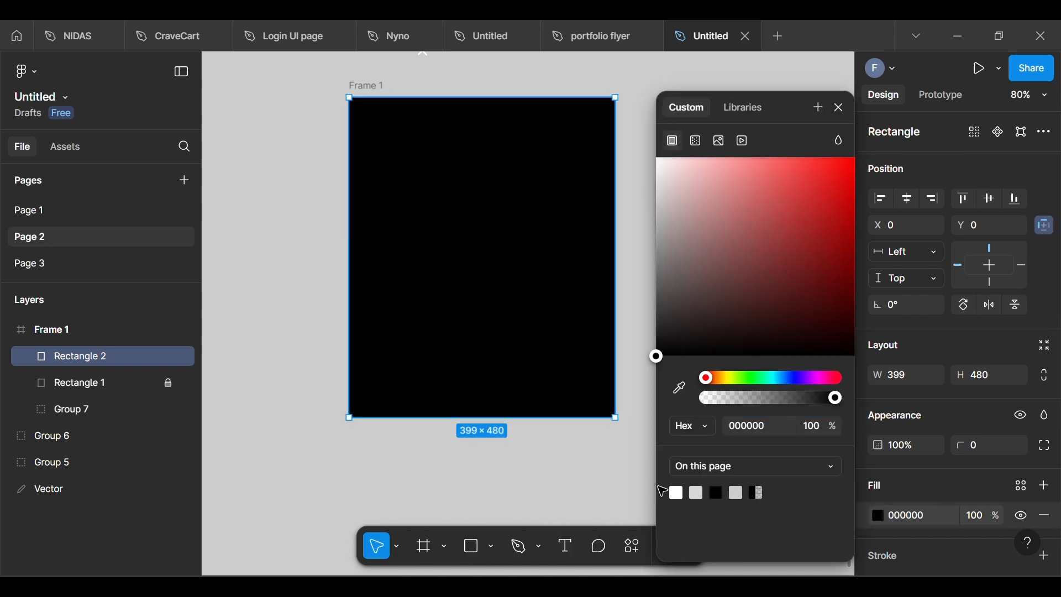
{"action": "left_click", "coordinate": [695, 418]}
{"action": "left_click", "coordinate": [617, 284]}
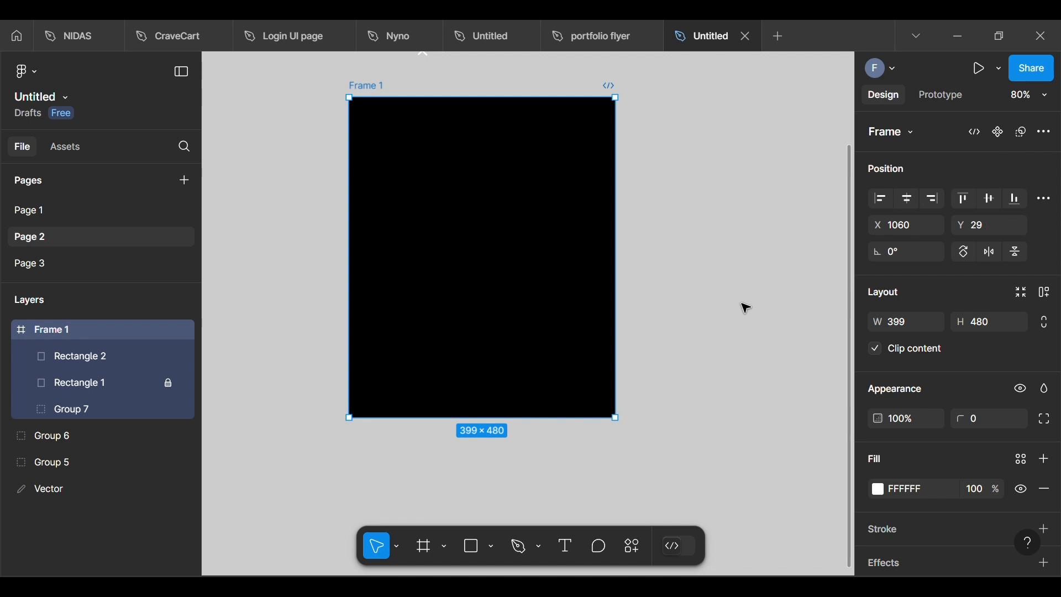
Step: Set the black rectangle's blend mode to Color burn and lock its layer
{"action": "left_click", "coordinate": [149, 356]}
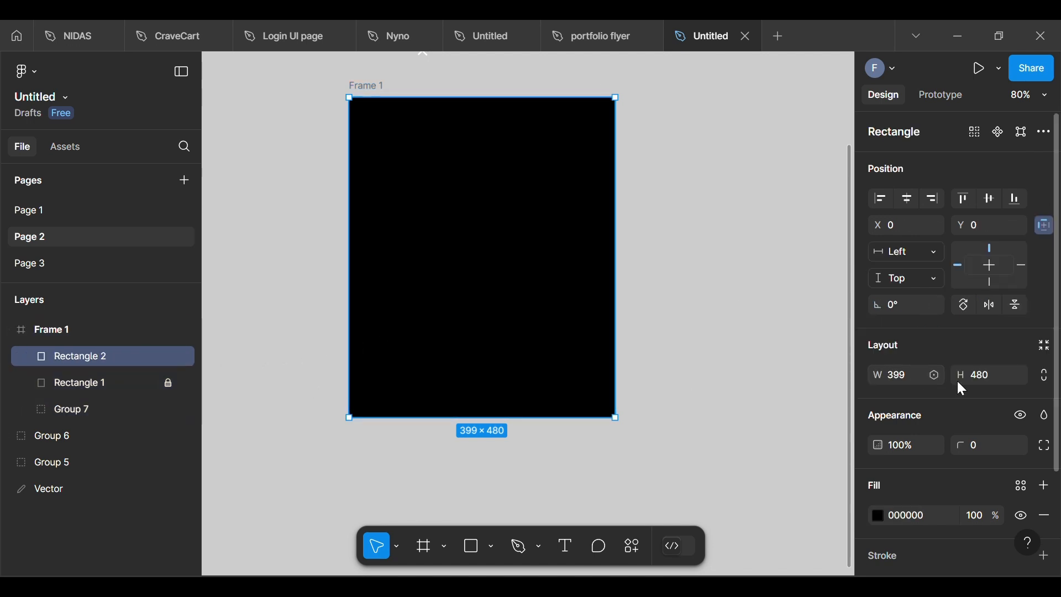
{"action": "left_click", "coordinate": [1041, 425]}
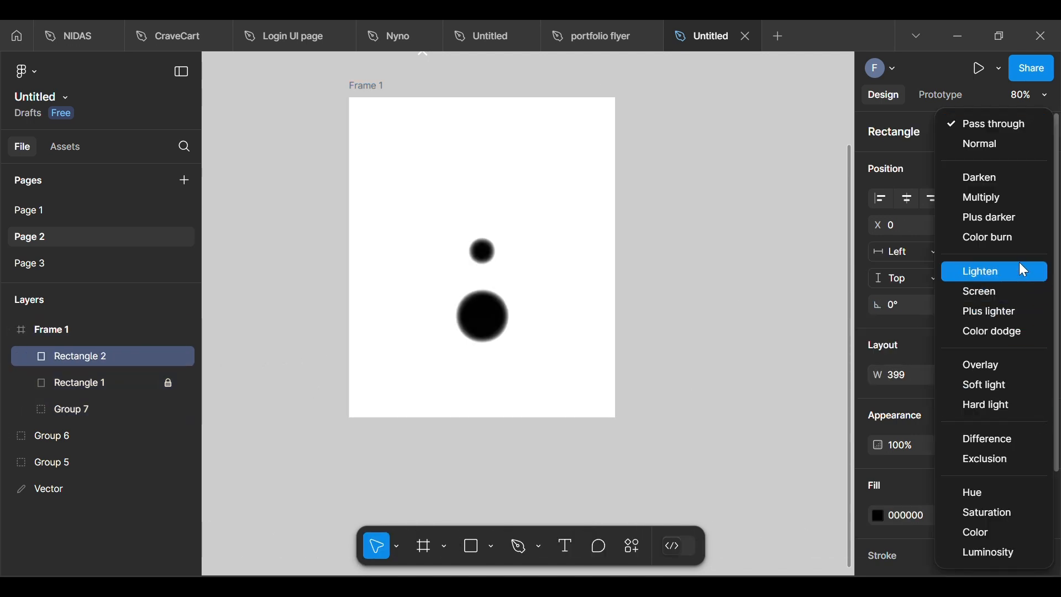
{"action": "left_click", "coordinate": [1006, 238]}
{"action": "left_click", "coordinate": [769, 376]}
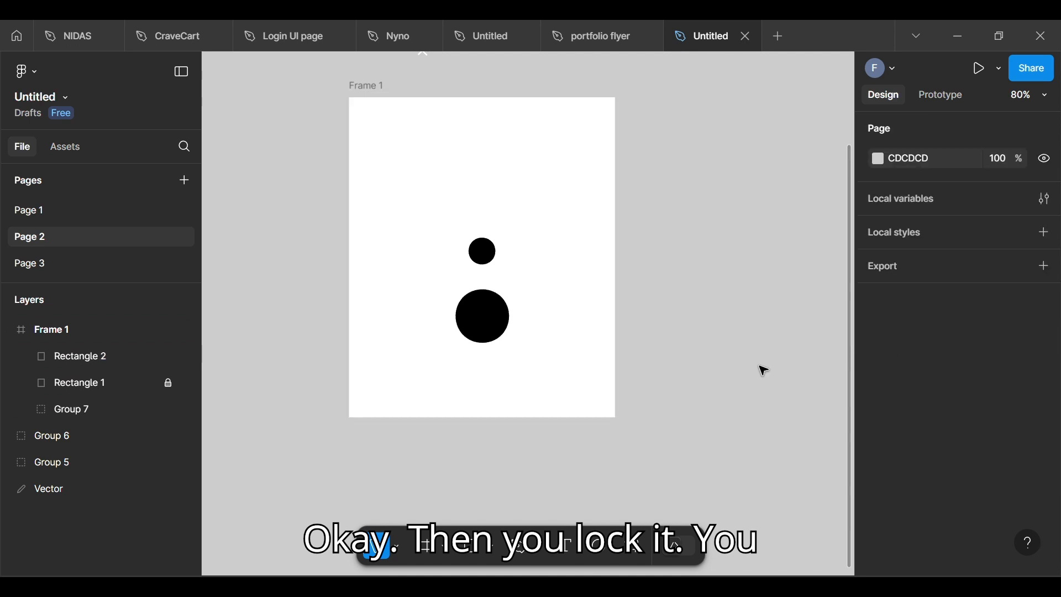
{"action": "left_click", "coordinate": [168, 356]}
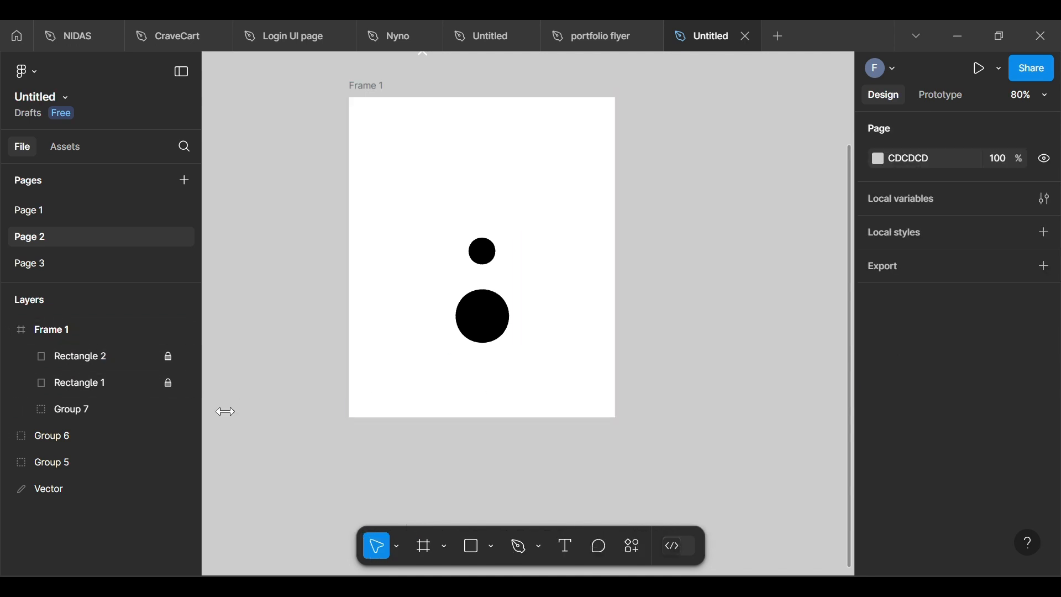
Step: Move the small circle inside the group down to Y 209 and duplicate it straight above at Y 140
{"action": "double_click", "coordinate": [481, 255]}
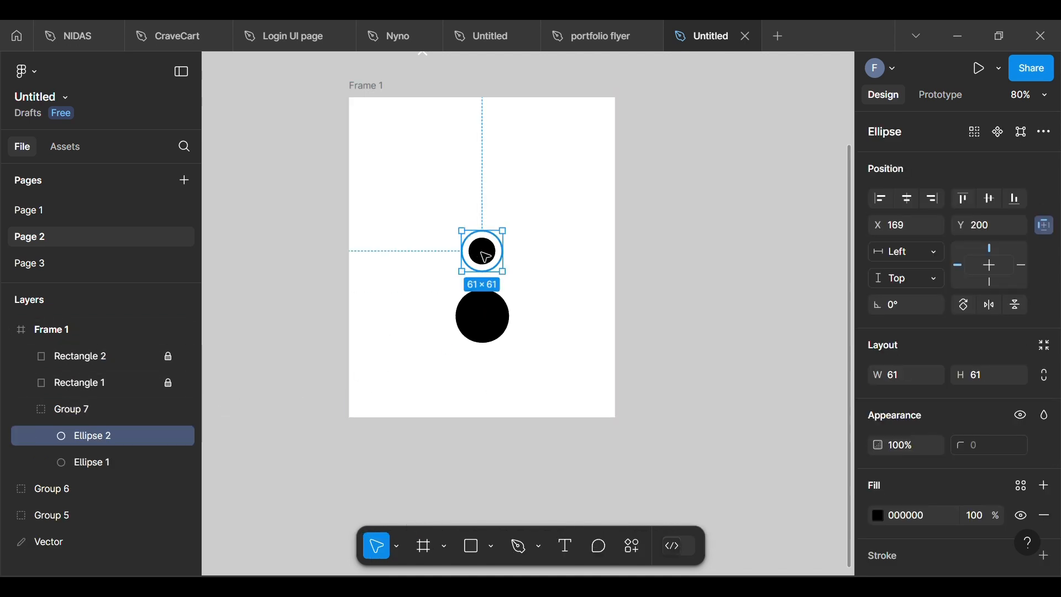
{"action": "mouse_move", "coordinate": [491, 257]}
{"action": "left_mouse_down"}
{"action": "mouse_move", "coordinate": [482, 289]}
{"action": "mouse_move", "coordinate": [488, 279]}
{"action": "mouse_move", "coordinate": [471, 276]}
{"action": "mouse_move", "coordinate": [491, 285]}
{"action": "mouse_move", "coordinate": [473, 278]}
{"action": "mouse_move", "coordinate": [488, 287]}
{"action": "mouse_move", "coordinate": [491, 259]}
{"action": "left_mouse_up"}
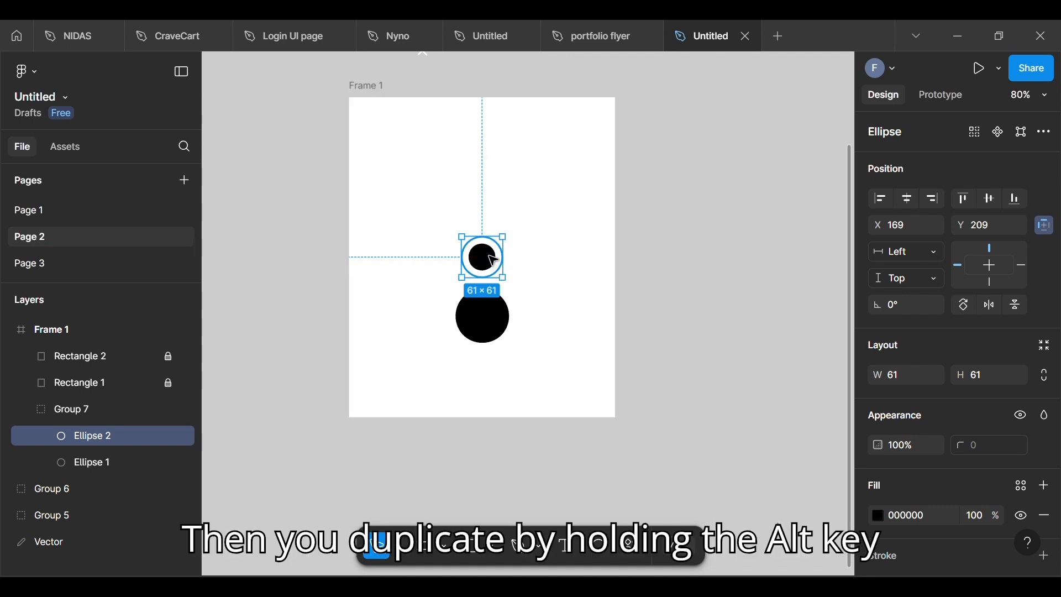
{"action": "left_click_drag", "start_coordinate": [504, 254], "coordinate": [495, 216]}
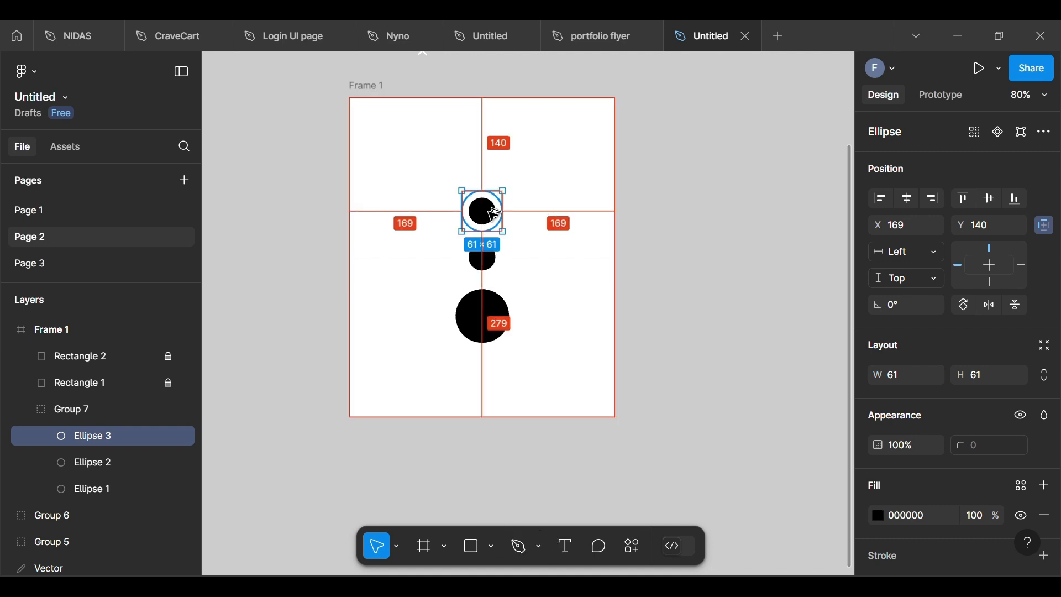
{"action": "left_click", "coordinate": [713, 244]}
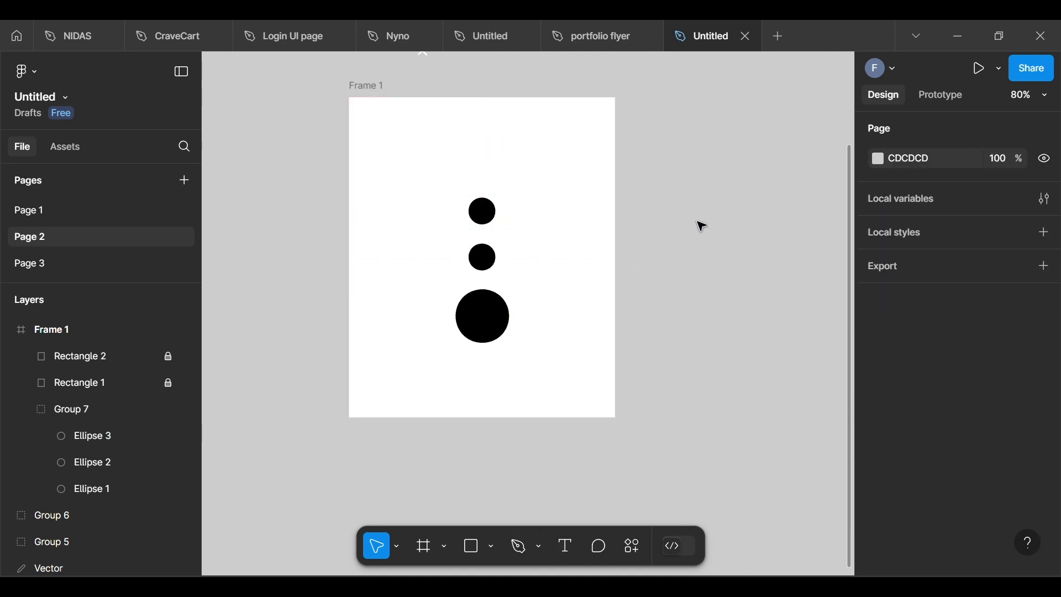
Step: Place the white paper plane icon on the upper small circle and the white pencil icon on the lower small circle
{"action": "scroll", "coordinate": [702, 227], "scroll_direction": "up", "scroll_amount": 4}
{"action": "scroll", "coordinate": [699, 229], "scroll_direction": "up", "scroll_amount": 4}
{"action": "scroll", "coordinate": [686, 241], "scroll_direction": "down", "scroll_amount": 4}
{"action": "scroll", "coordinate": [683, 242], "scroll_direction": "up", "scroll_amount": 1}
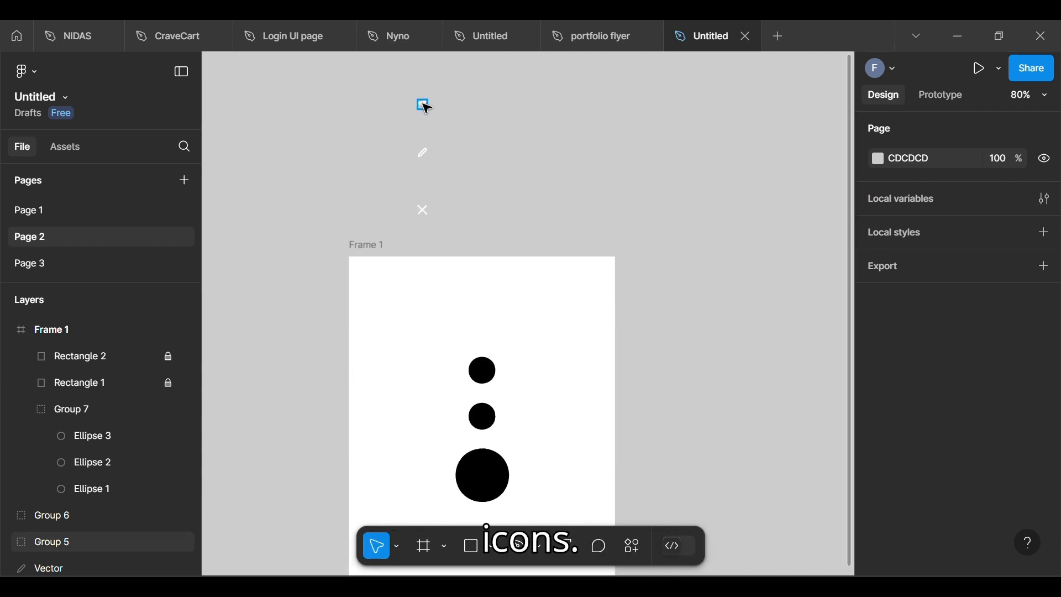
{"action": "left_click", "coordinate": [426, 107]}
{"action": "mouse_move", "coordinate": [426, 107]}
{"action": "left_mouse_down"}
{"action": "mouse_move", "coordinate": [453, 170]}
{"action": "mouse_move", "coordinate": [490, 376]}
{"action": "left_mouse_up"}
{"action": "scroll", "coordinate": [540, 391], "scroll_direction": "up", "scroll_amount": 1}
{"action": "mouse_move", "coordinate": [423, 163]}
{"action": "left_mouse_down"}
{"action": "mouse_move", "coordinate": [479, 422]}
{"action": "mouse_move", "coordinate": [491, 432]}
{"action": "left_mouse_up"}
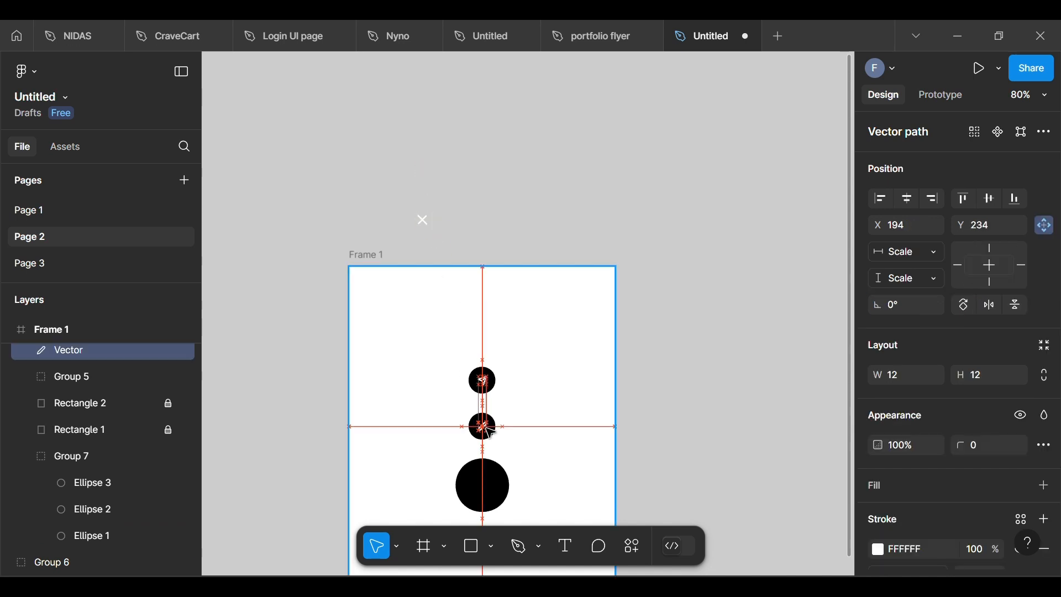
Step: Place the white cross icon from above the frame at the centre of the large black circle
{"action": "left_click", "coordinate": [427, 221]}
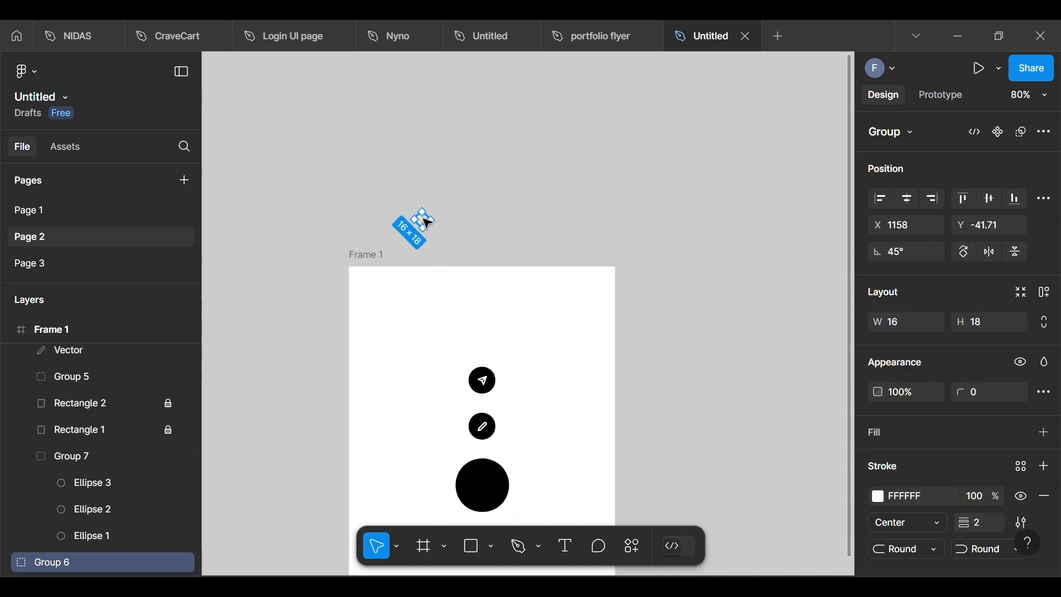
{"action": "left_click_drag", "start_coordinate": [429, 225], "coordinate": [488, 489]}
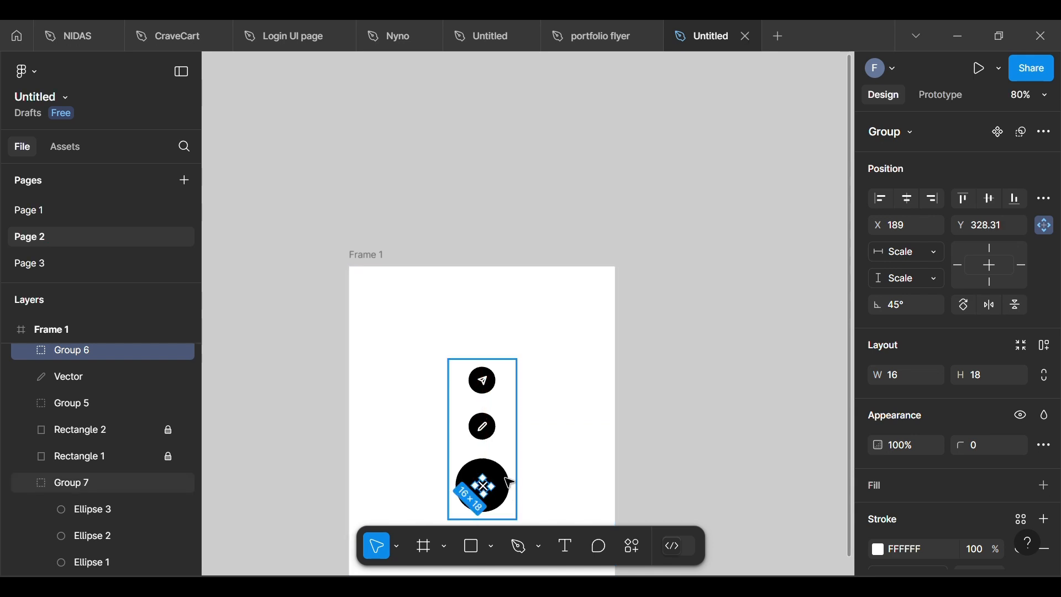
{"action": "scroll", "coordinate": [488, 489], "scroll_direction": "up", "scroll_amount": 5}
{"action": "scroll", "coordinate": [488, 489], "scroll_direction": "down", "scroll_amount": 8}
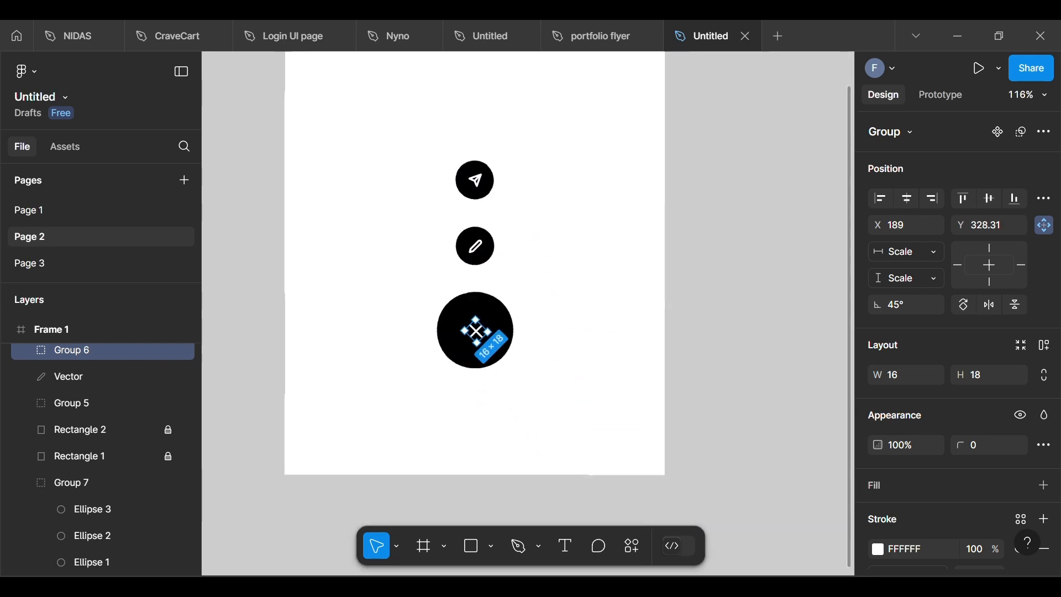
{"action": "scroll", "coordinate": [488, 489], "scroll_direction": "down", "scroll_amount": 1}
{"action": "left_click", "coordinate": [430, 444]}
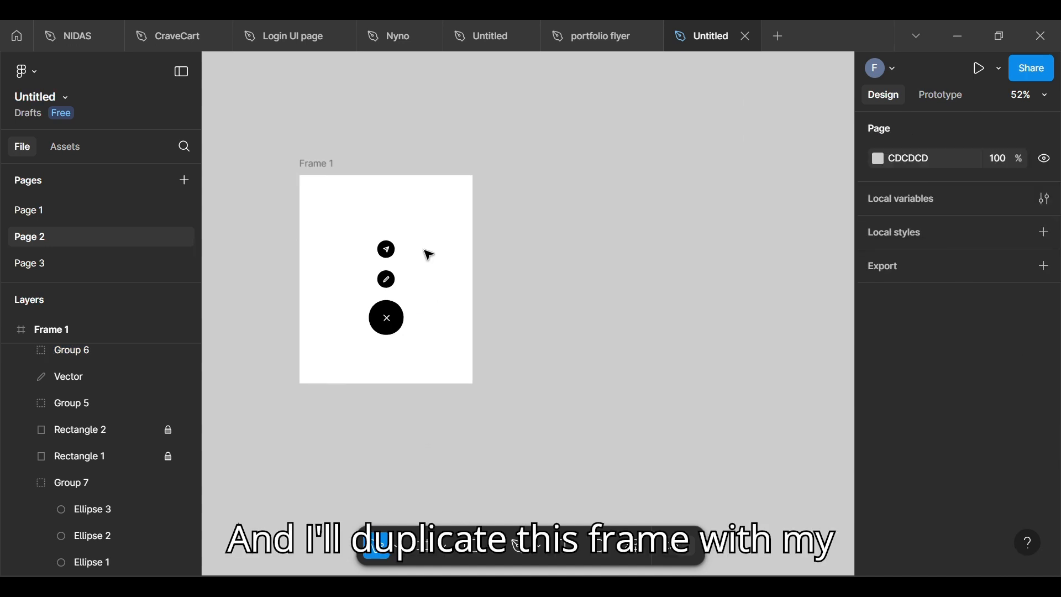
Step: Duplicate Frame 1 and place the copy beside it at X 1538, Y 29
{"action": "left_click", "coordinate": [313, 167]}
{"action": "left_click_drag", "start_coordinate": [332, 208], "coordinate": [542, 211], "text": "alt"}
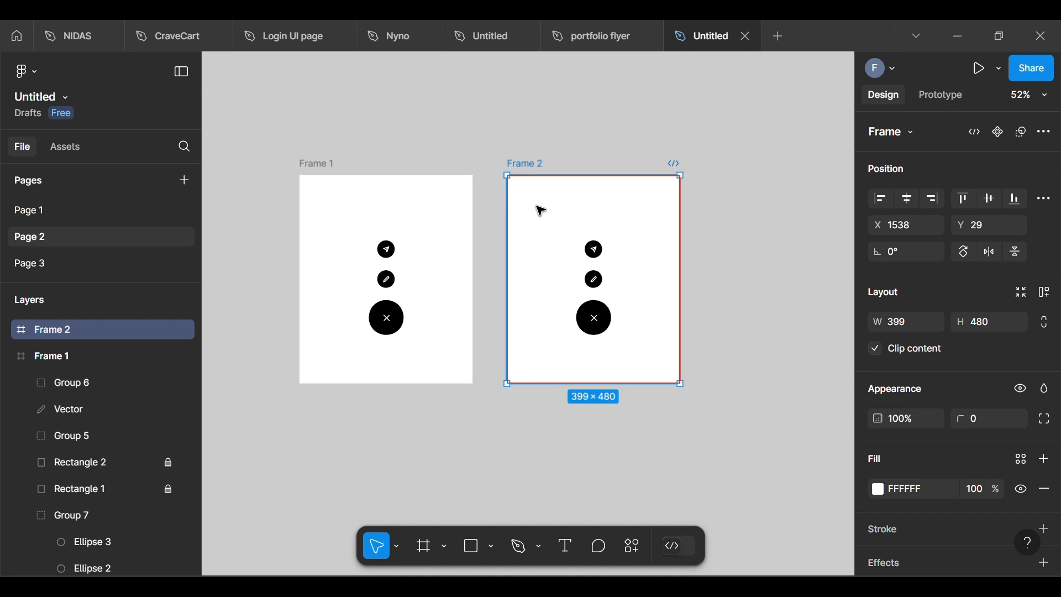
{"action": "scroll", "coordinate": [474, 402], "scroll_direction": "up", "scroll_amount": 5}
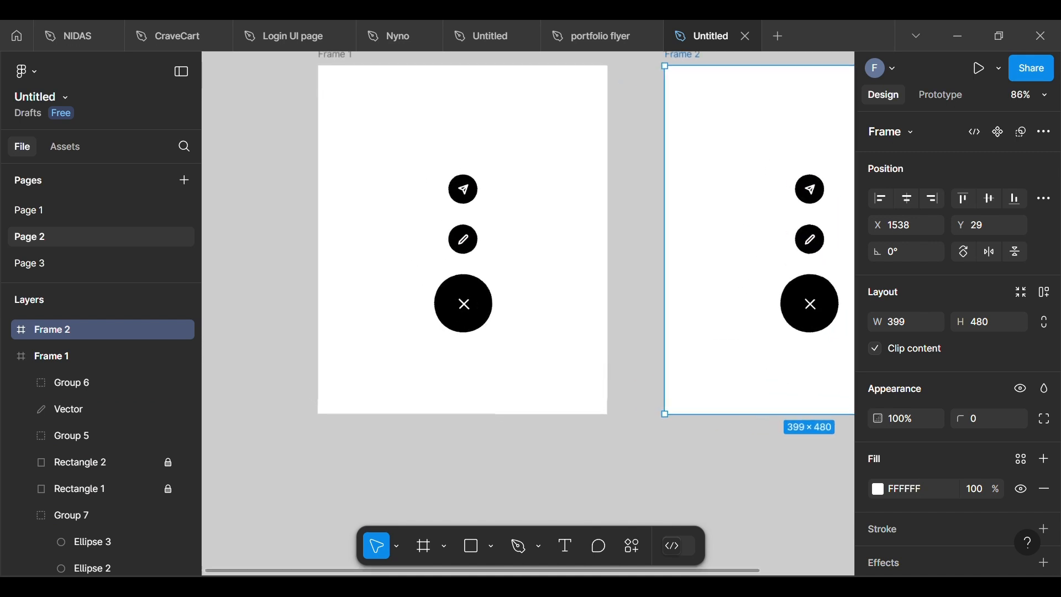
{"action": "scroll", "coordinate": [442, 307], "scroll_direction": "down", "scroll_amount": 1}
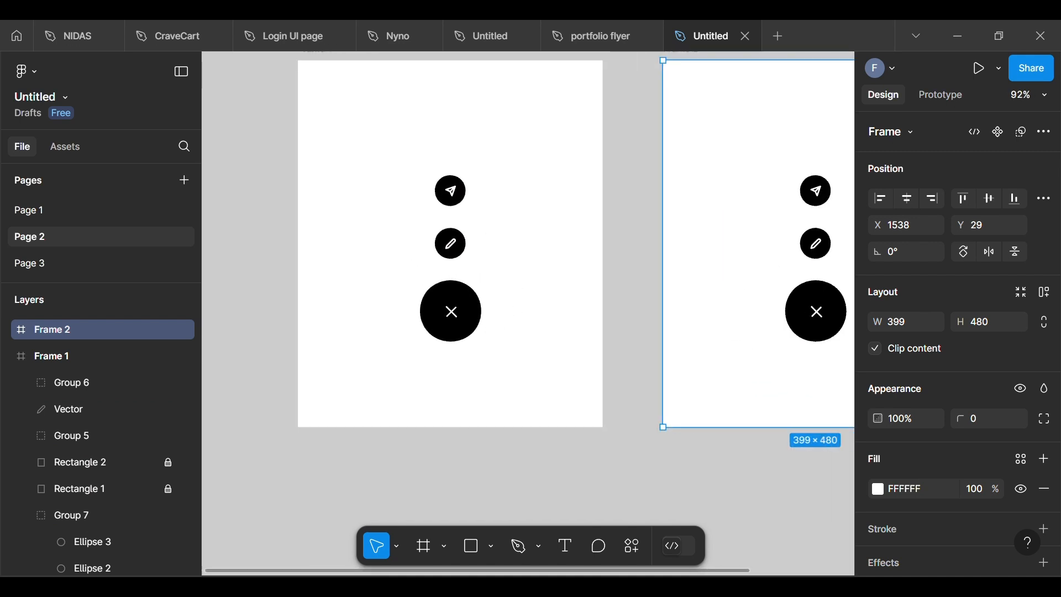
Step: Set the rotation of the cross icon in Frame 1 to 0° so it forms a plus sign
{"action": "left_click", "coordinate": [450, 309]}
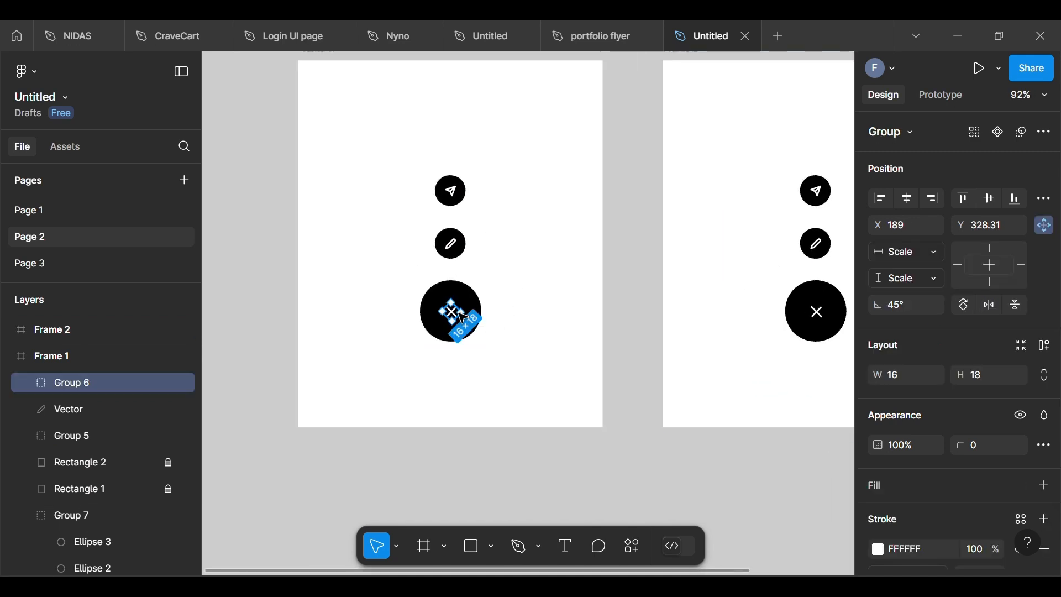
{"action": "left_click", "coordinate": [907, 304]}
{"action": "type", "text": "0"}
{"action": "key", "text": "Return"}
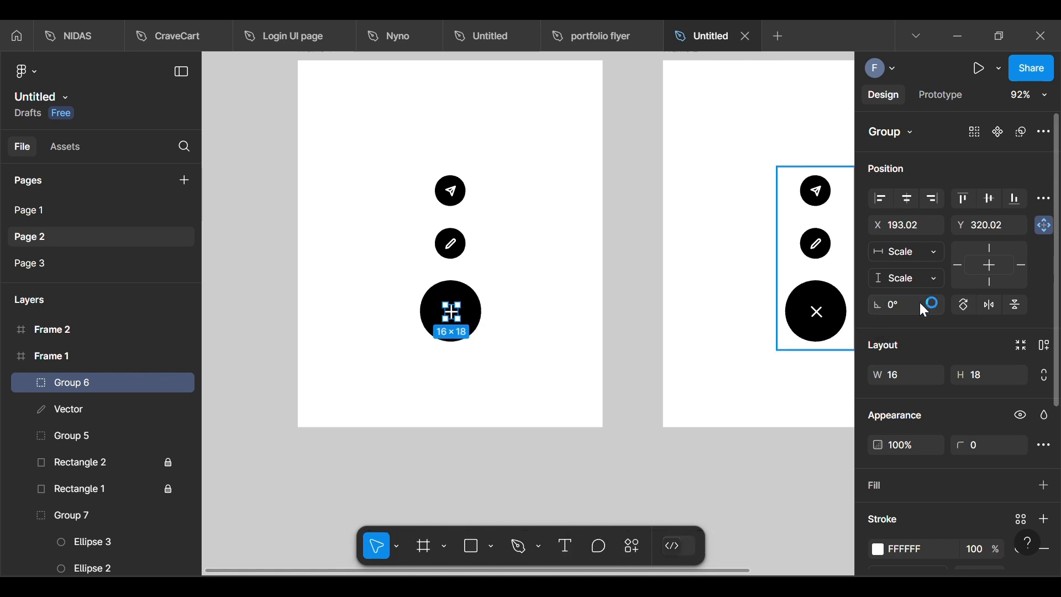
{"action": "left_click", "coordinate": [481, 479]}
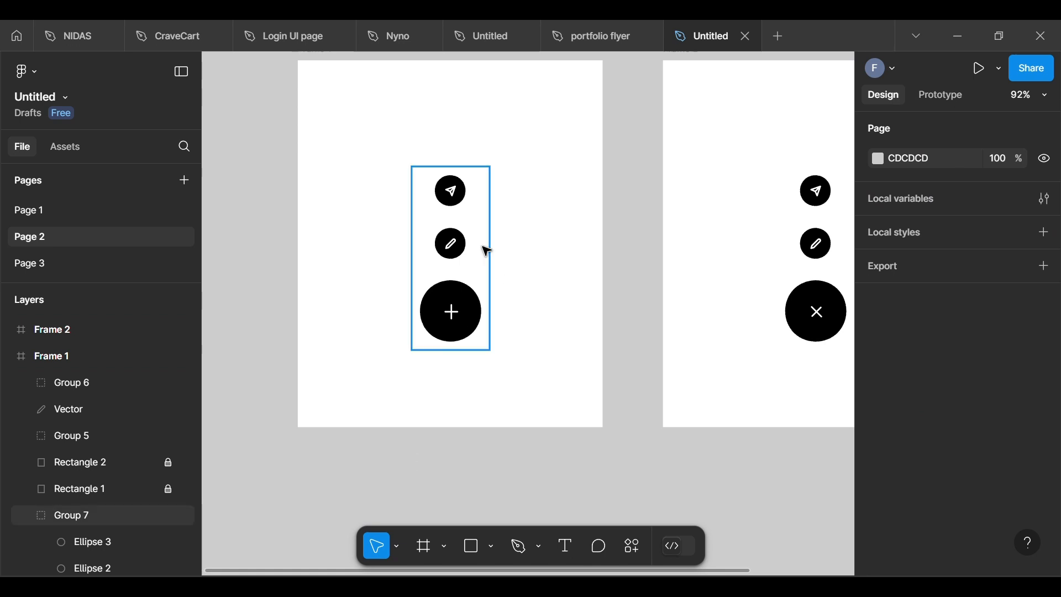
{"action": "left_click", "coordinate": [473, 201]}
{"action": "left_click", "coordinate": [474, 200]}
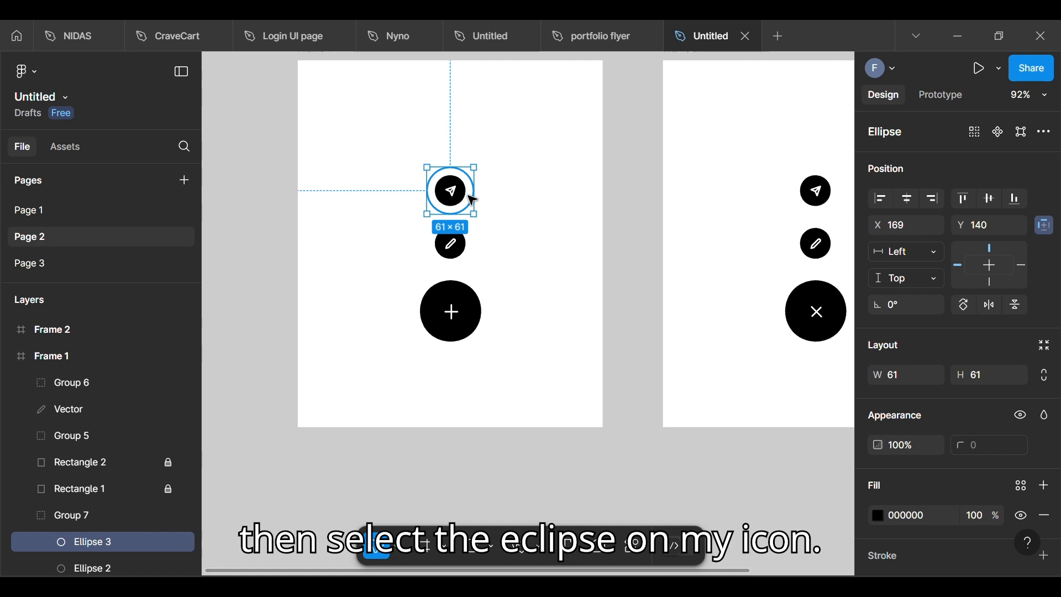
{"action": "left_click", "coordinate": [457, 193], "text": "shift"}
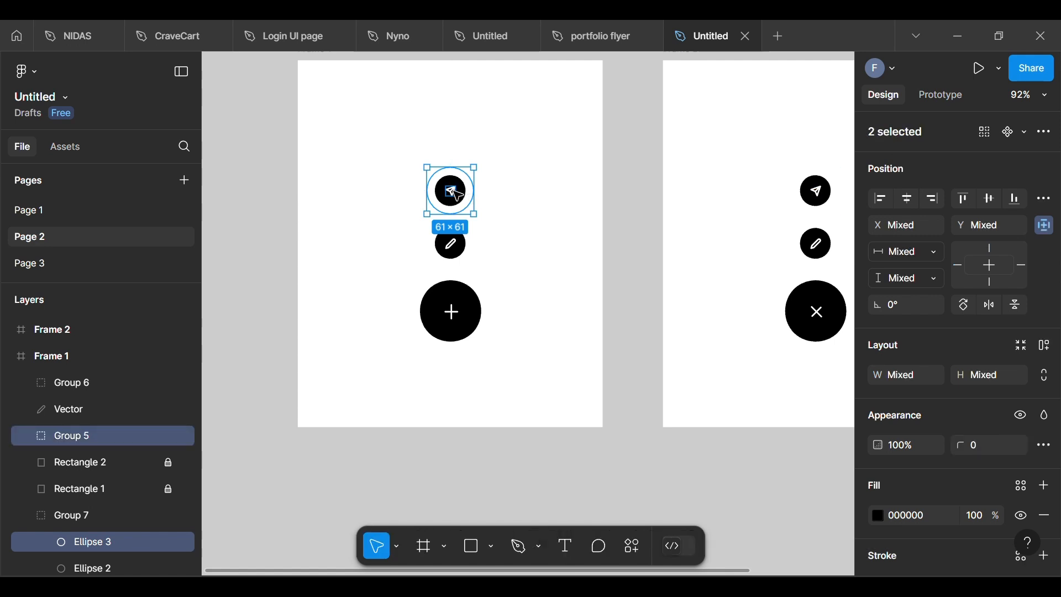
Step: Move Frame 1's pencil circle and icon onto the large circle, and nest the pencil's Vector layer in Group 7 between Ellipse 3 and Ellipse 2
{"action": "left_click", "coordinate": [470, 246]}
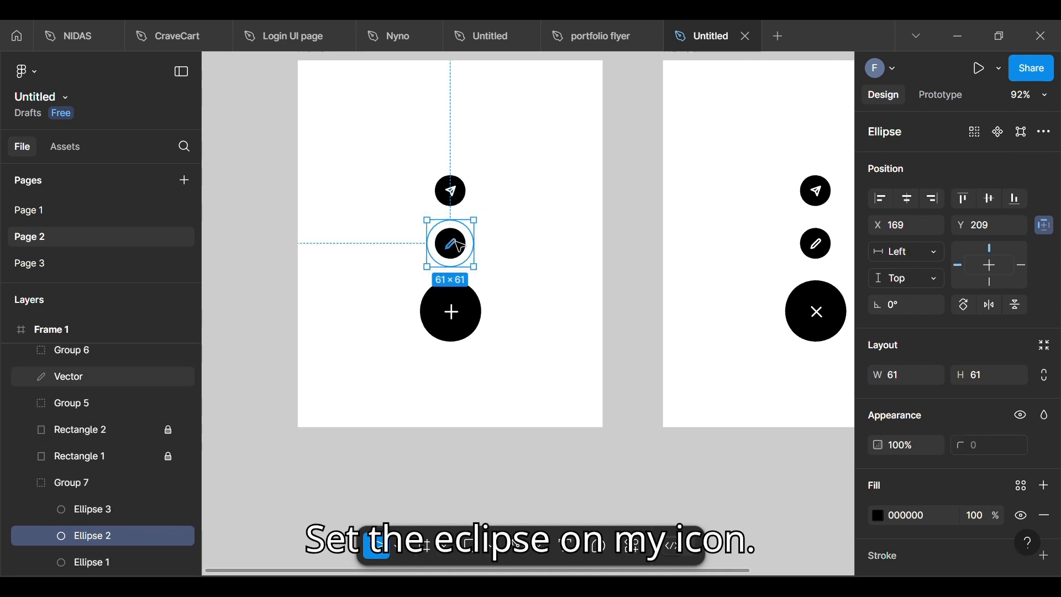
{"action": "left_click", "coordinate": [458, 246], "text": "shift"}
{"action": "left_click_drag", "start_coordinate": [457, 246], "coordinate": [457, 306]}
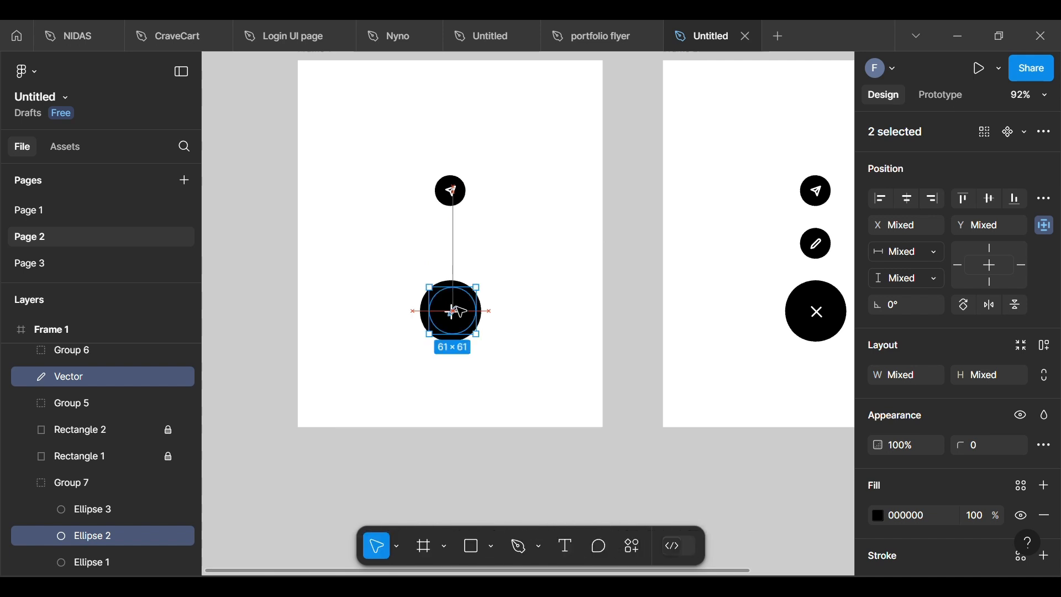
{"action": "left_click_drag", "start_coordinate": [89, 377], "coordinate": [87, 543]}
{"action": "left_click", "coordinate": [322, 501]}
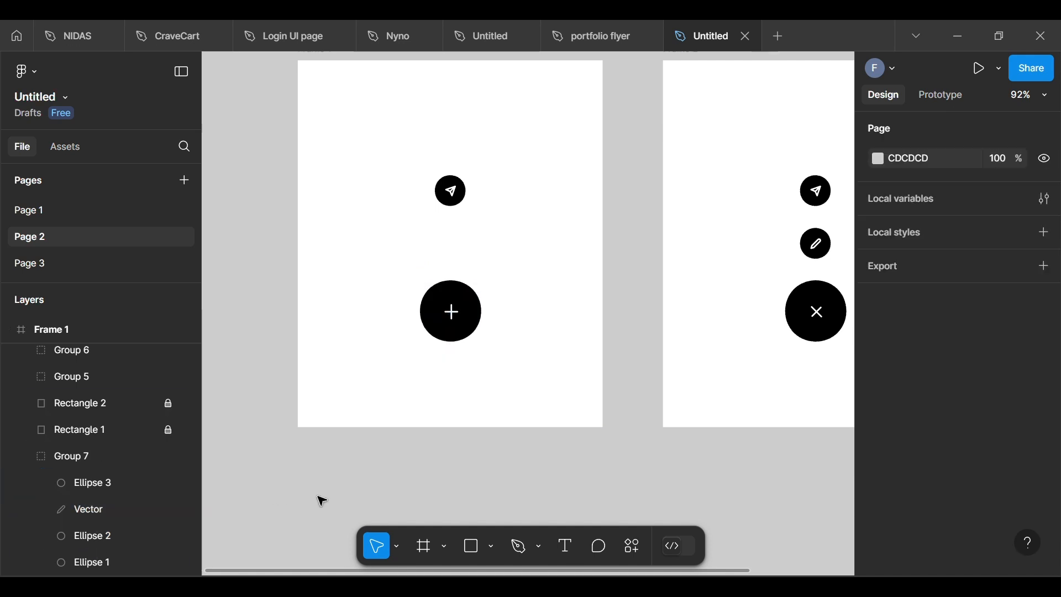
Step: Move Frame 1's paper plane circle and icon onto the large circle, and nest the icon's Group 5 layer in Group 7 directly beneath Ellipse 3
{"action": "left_click", "coordinate": [459, 182]}
{"action": "double_click", "coordinate": [463, 184]}
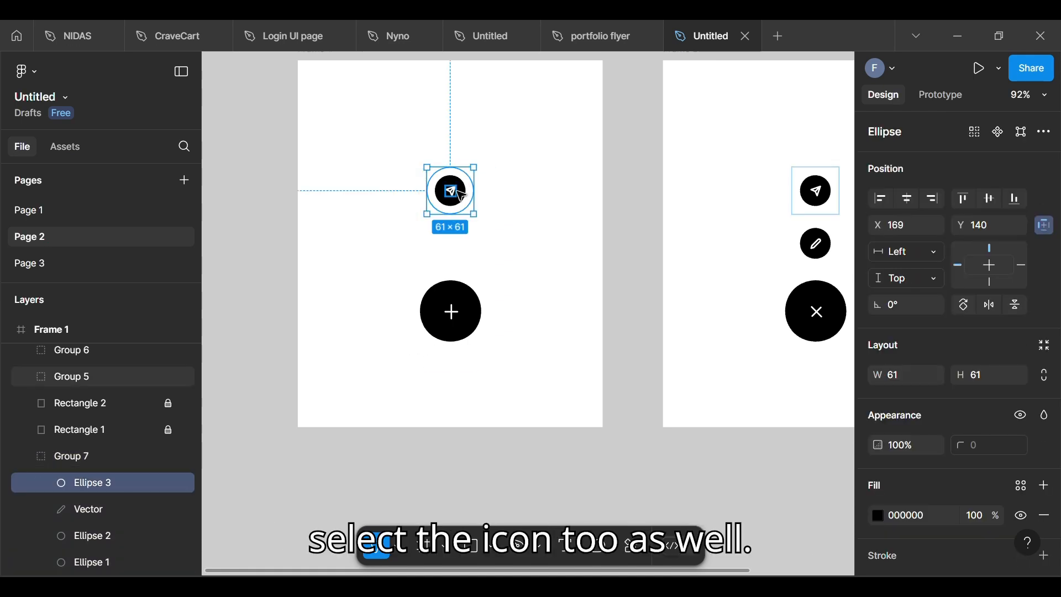
{"action": "left_click", "coordinate": [461, 192], "text": "shift"}
{"action": "left_click_drag", "start_coordinate": [462, 194], "coordinate": [452, 311]}
{"action": "left_click_drag", "start_coordinate": [102, 376], "coordinate": [101, 506]}
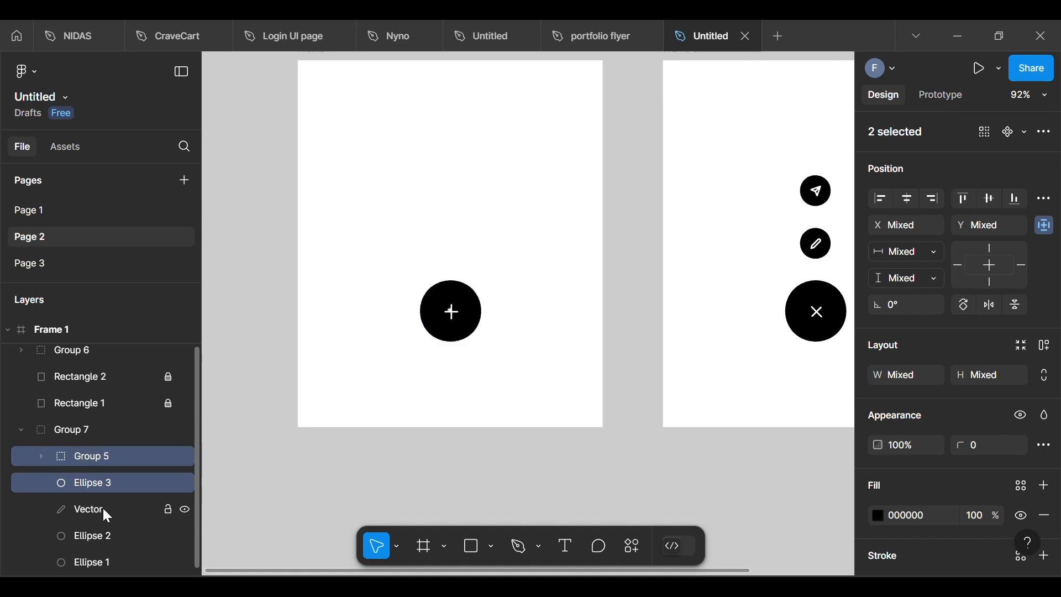
{"action": "left_click", "coordinate": [94, 461]}
{"action": "left_click_drag", "start_coordinate": [90, 455], "coordinate": [111, 486]}
{"action": "left_click", "coordinate": [406, 468]}
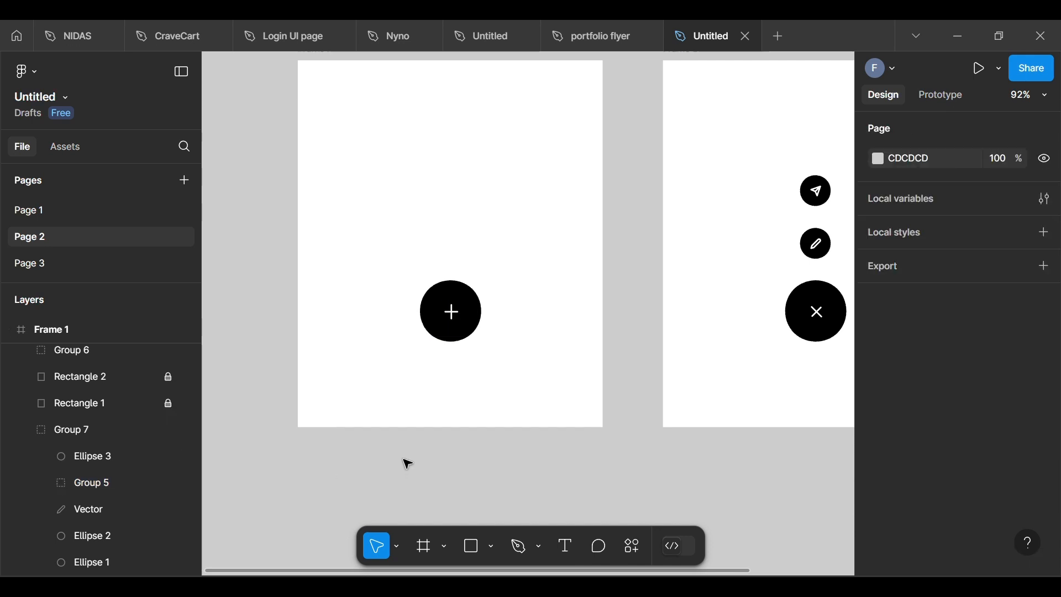
Step: Add an on-click prototype interaction from Group 7 in Frame 1 that navigates to Frame 2
{"action": "key", "text": "shift+1"}
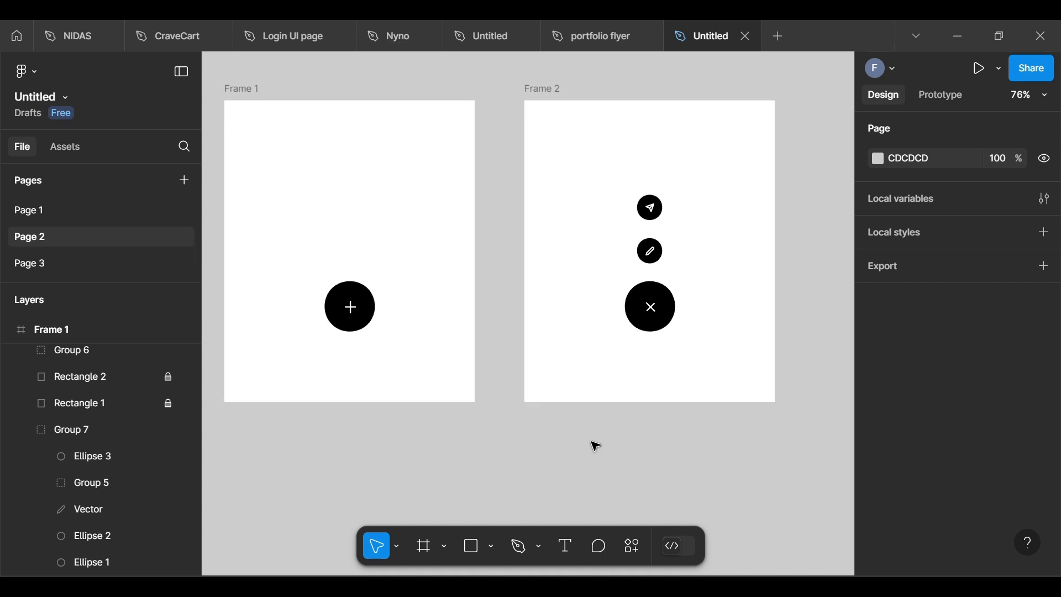
{"action": "key", "text": "shift+e"}
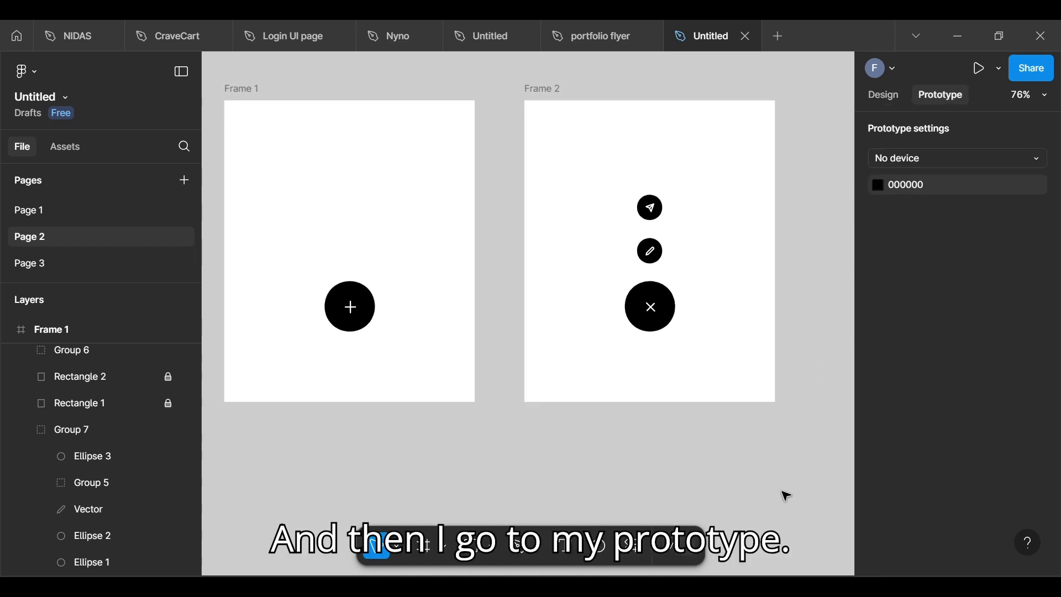
{"action": "left_click", "coordinate": [376, 305]}
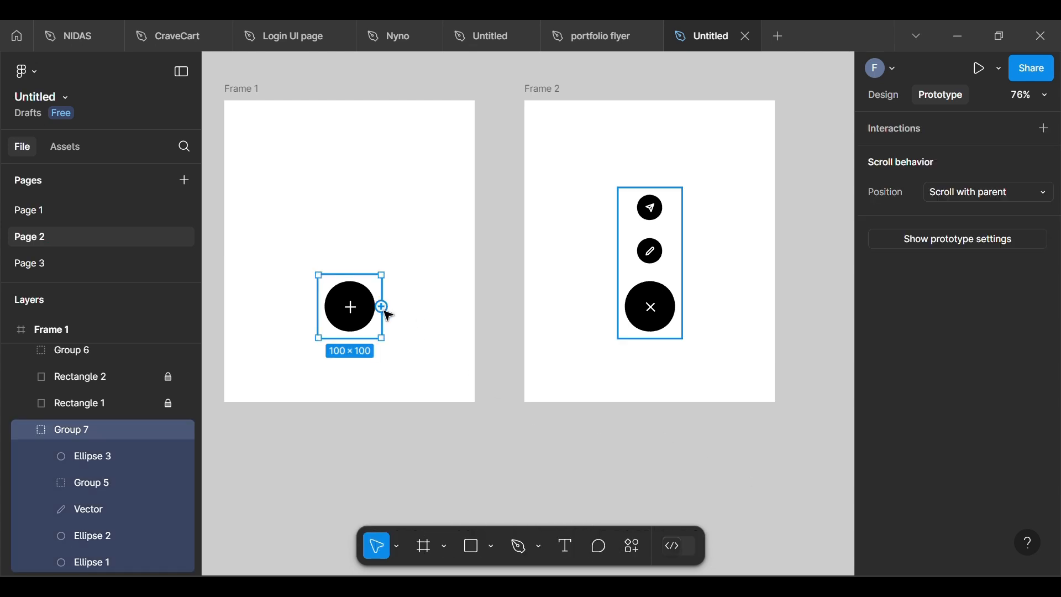
{"action": "left_click_drag", "start_coordinate": [382, 307], "coordinate": [565, 342]}
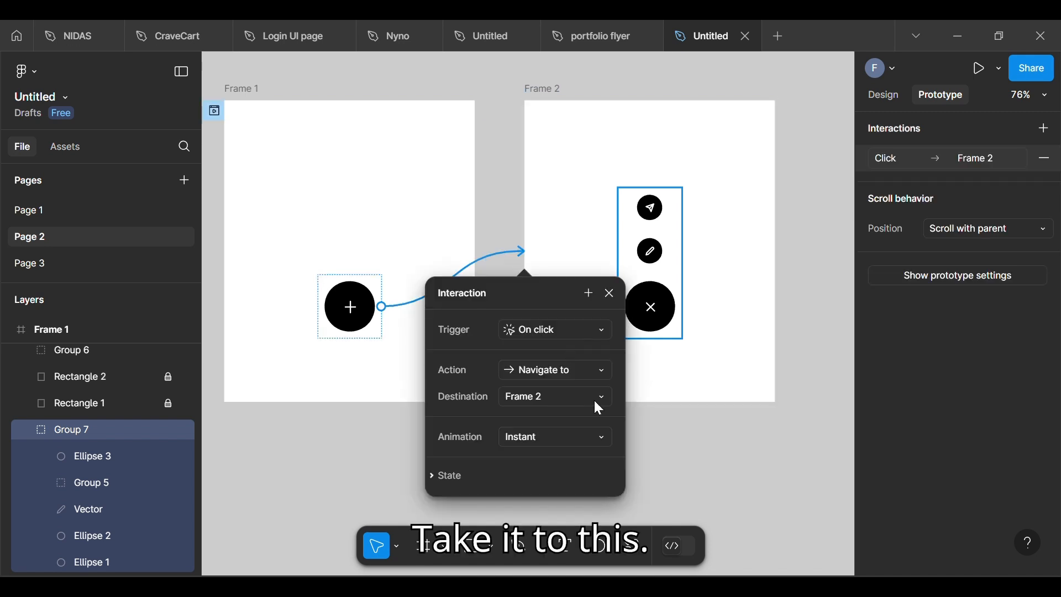
Step: Set the interaction's animation to Smart animate with the Gentle curve
{"action": "left_click", "coordinate": [575, 436]}
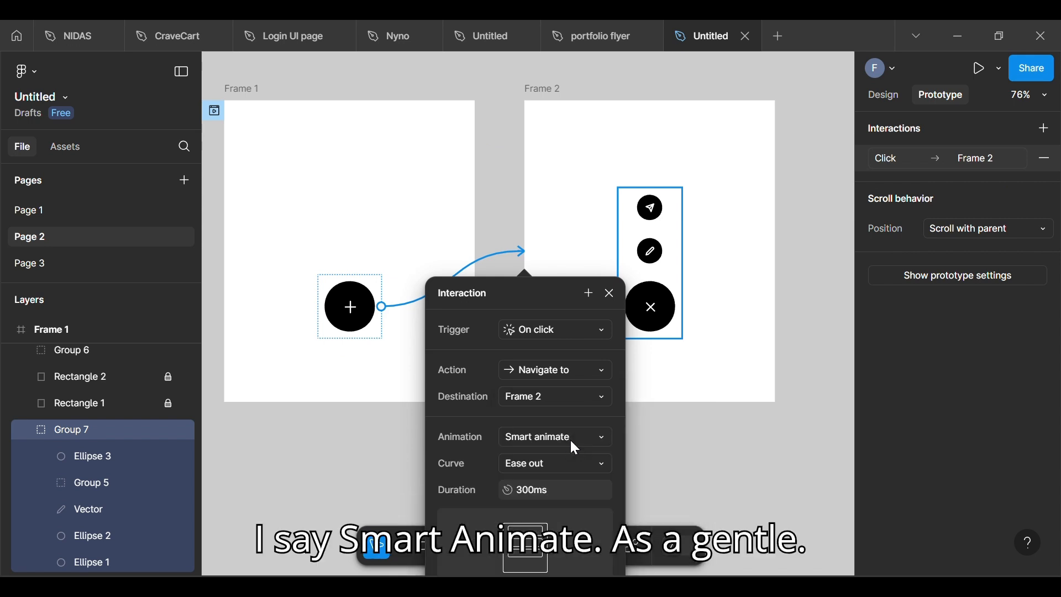
{"action": "left_click", "coordinate": [559, 459]}
{"action": "left_click", "coordinate": [560, 472]}
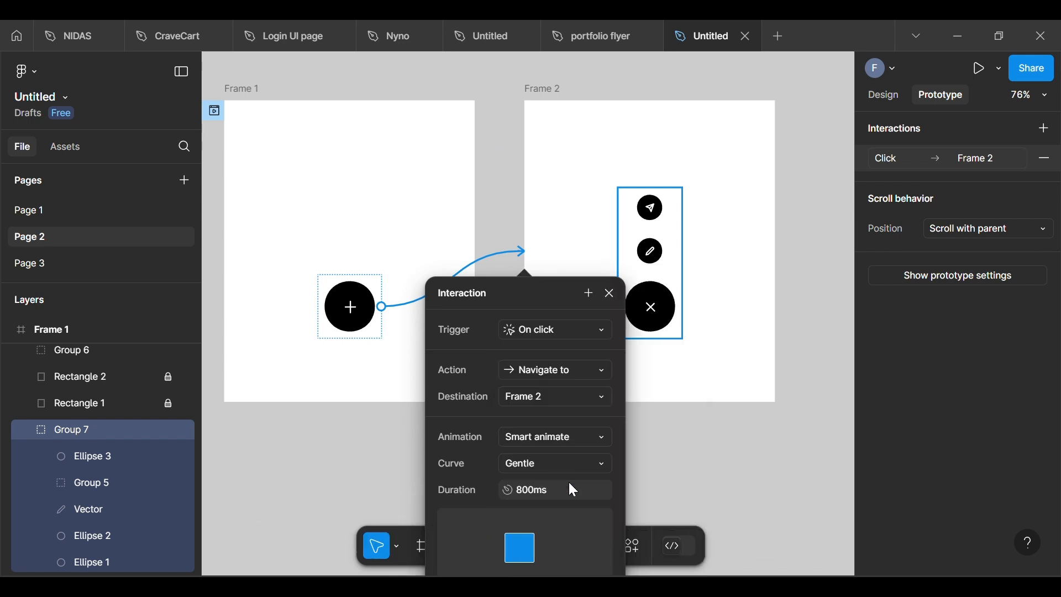
{"action": "left_click", "coordinate": [684, 492]}
Step: Connect the large circle, Ellipse 1, in Frame 2 back to Frame 1 and launch the prototype preview
{"action": "double_click", "coordinate": [641, 324]}
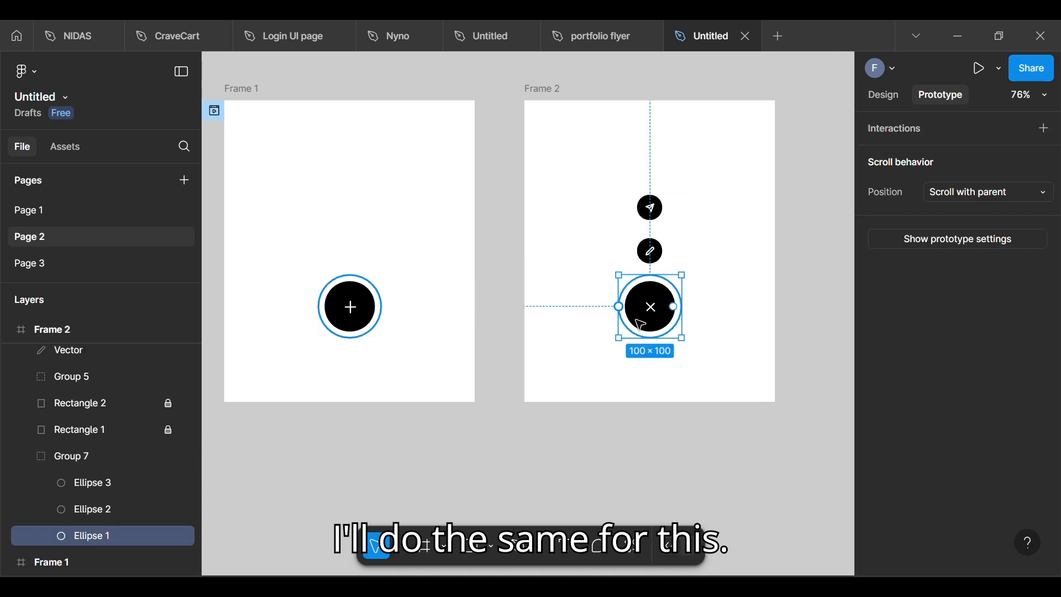
{"action": "left_click_drag", "start_coordinate": [619, 306], "coordinate": [409, 331]}
{"action": "left_click", "coordinate": [627, 466]}
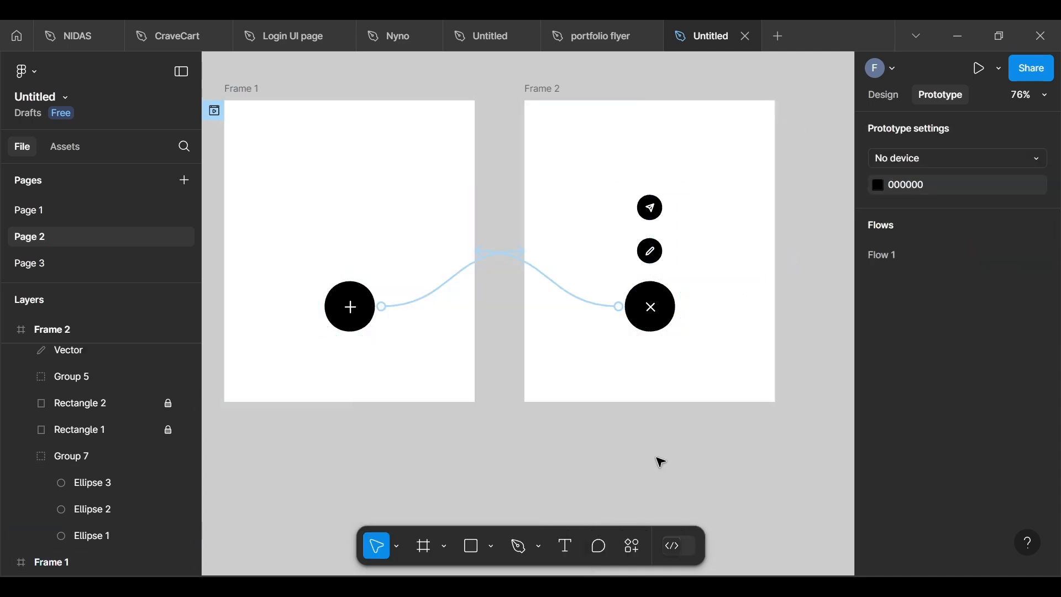
{"action": "left_click", "coordinate": [974, 71]}
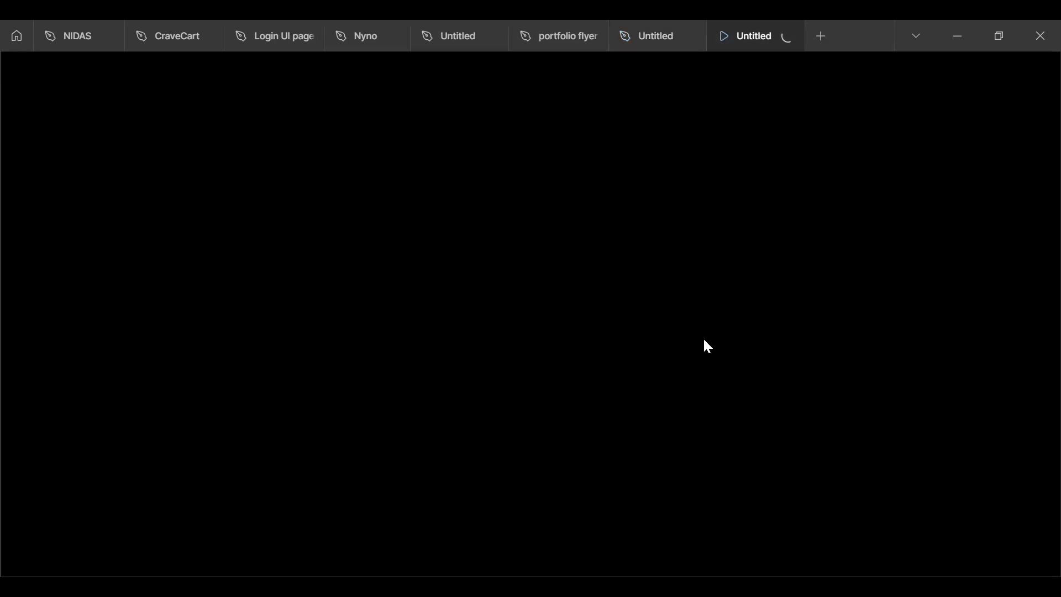